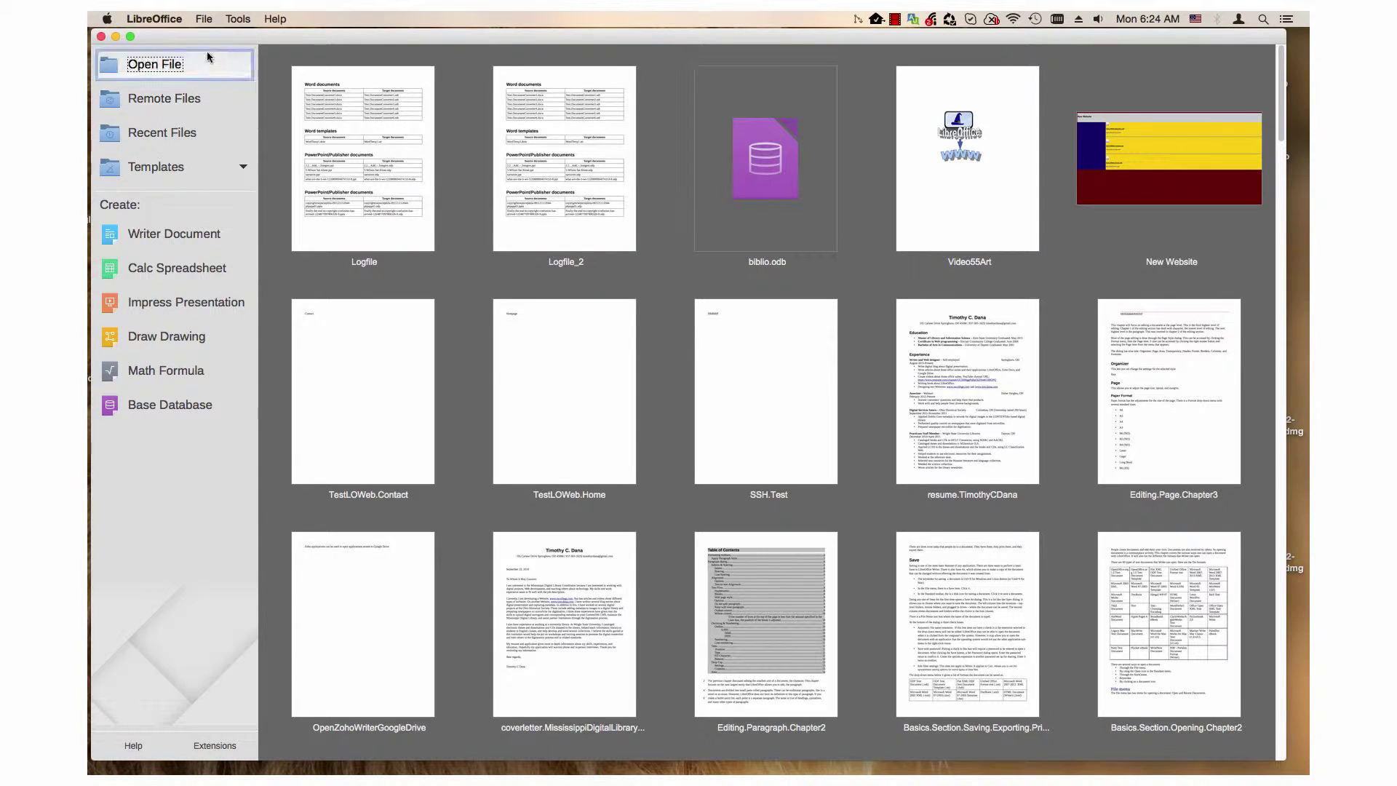
# - Launch the Document Converter wizard from the Wizards list after dismissing it once
pyautogui.click(203, 18)
pyautogui.moveTo(224, 100)
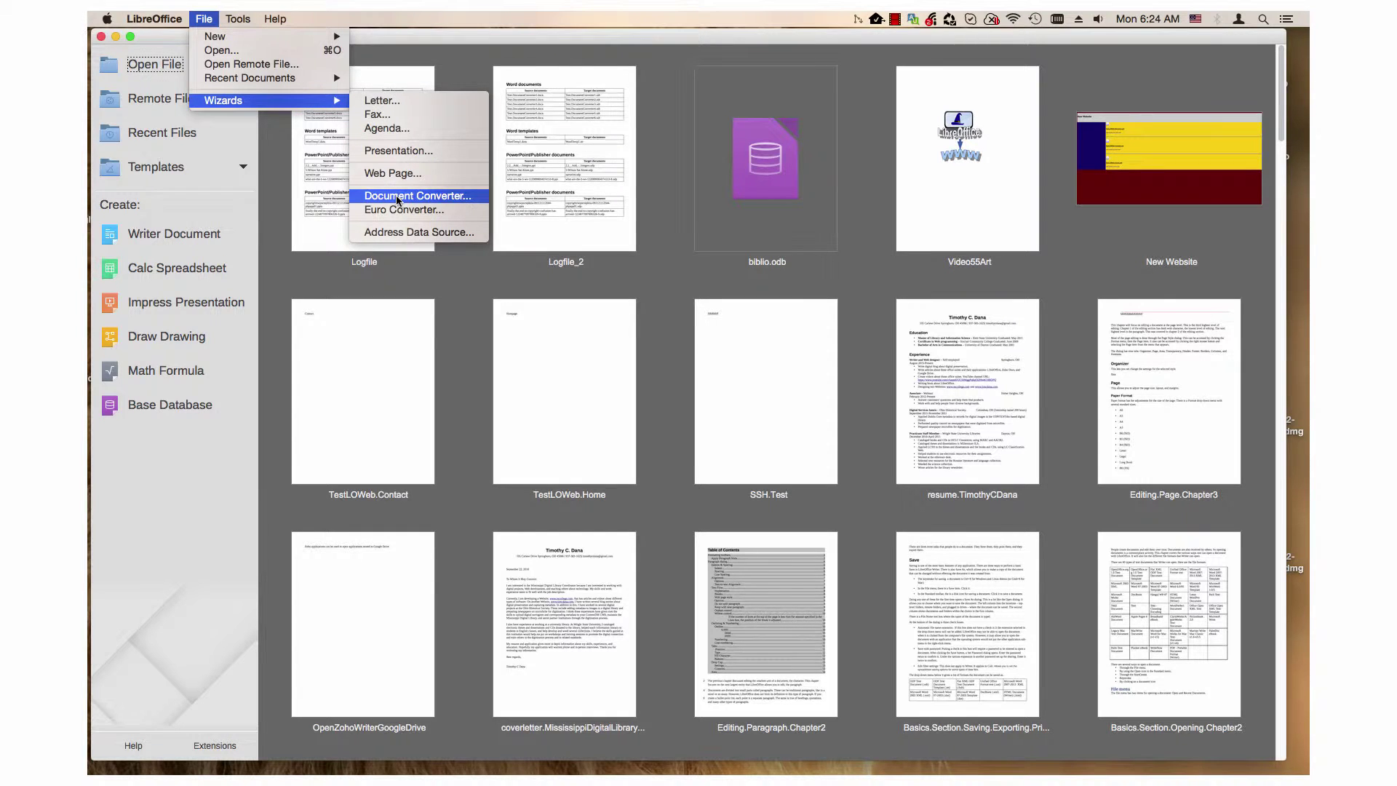
pyautogui.click(277, 240)
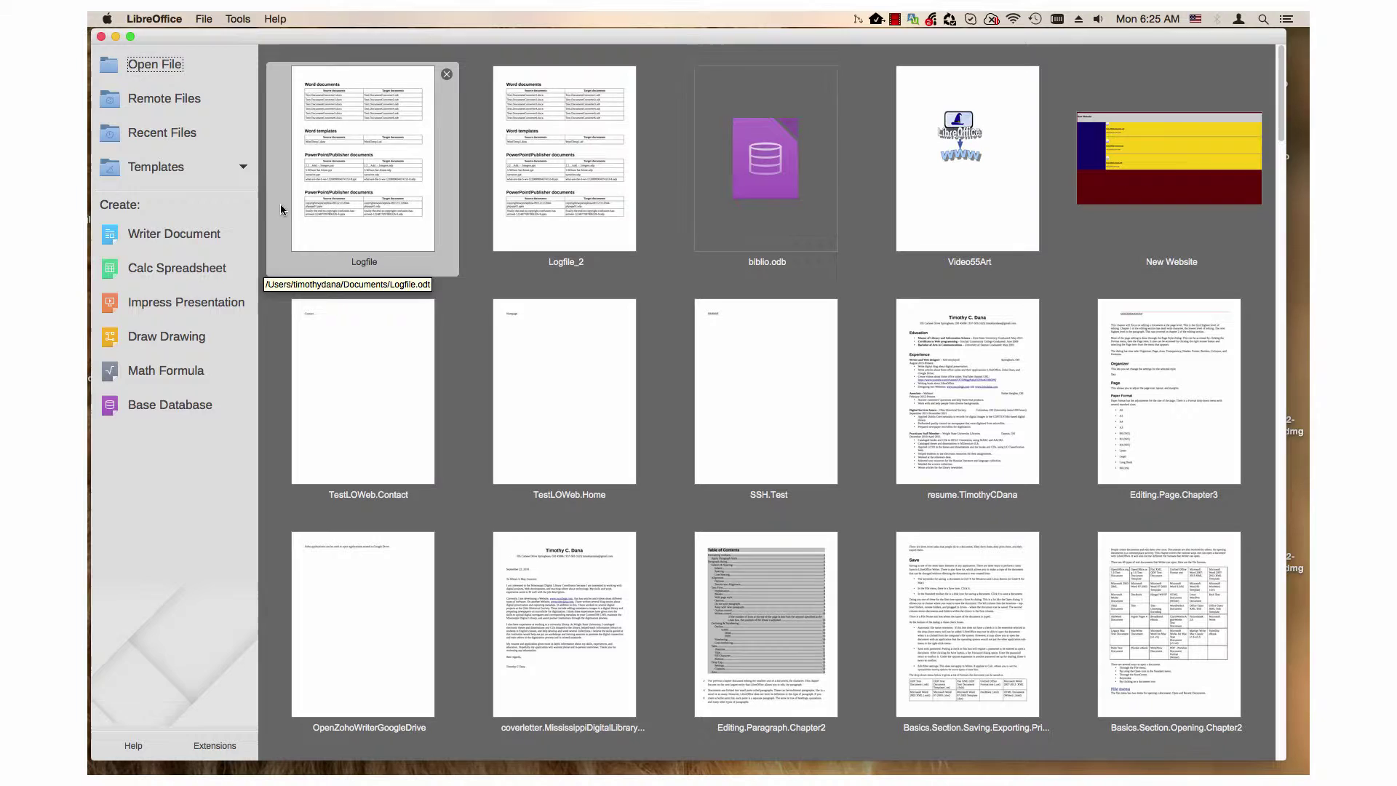
pyautogui.click(203, 18)
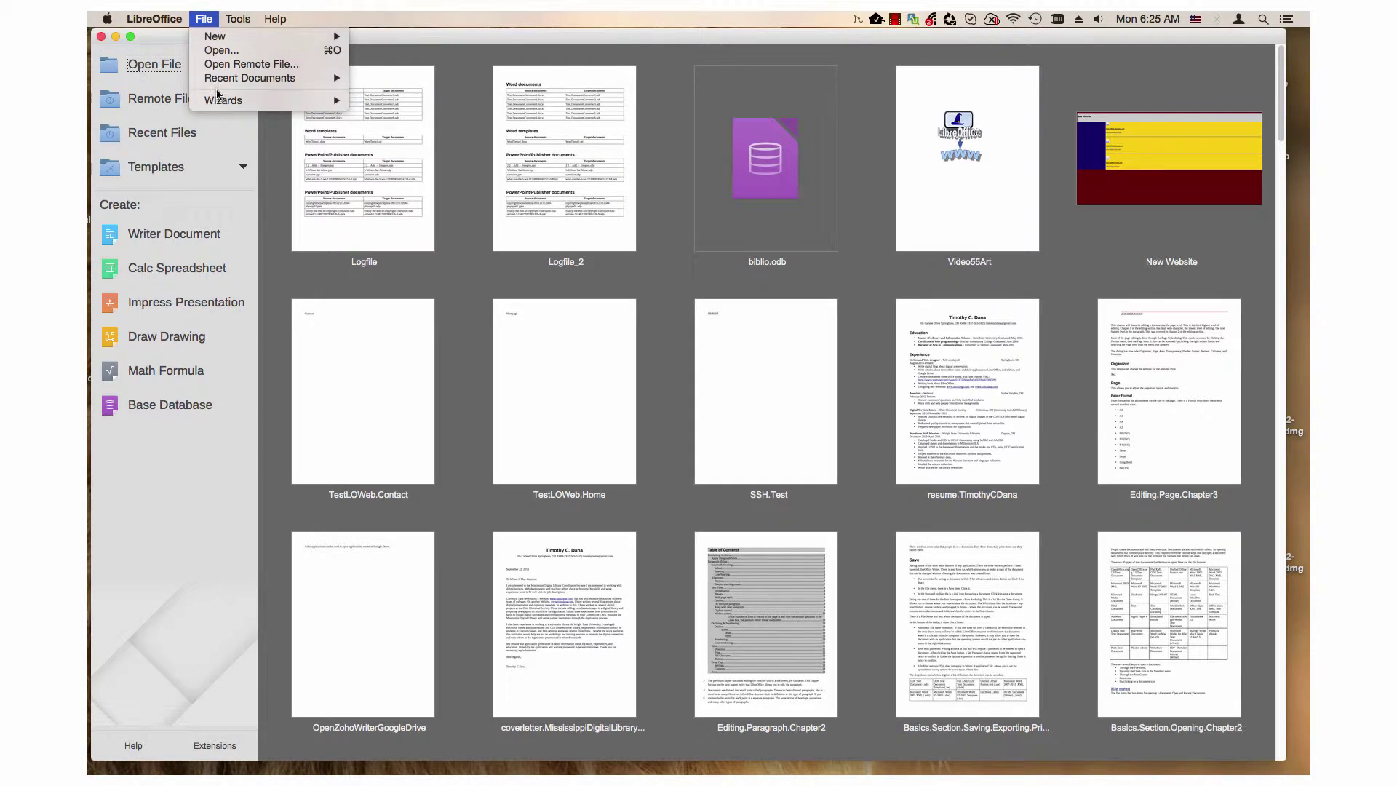
pyautogui.moveTo(224, 100)
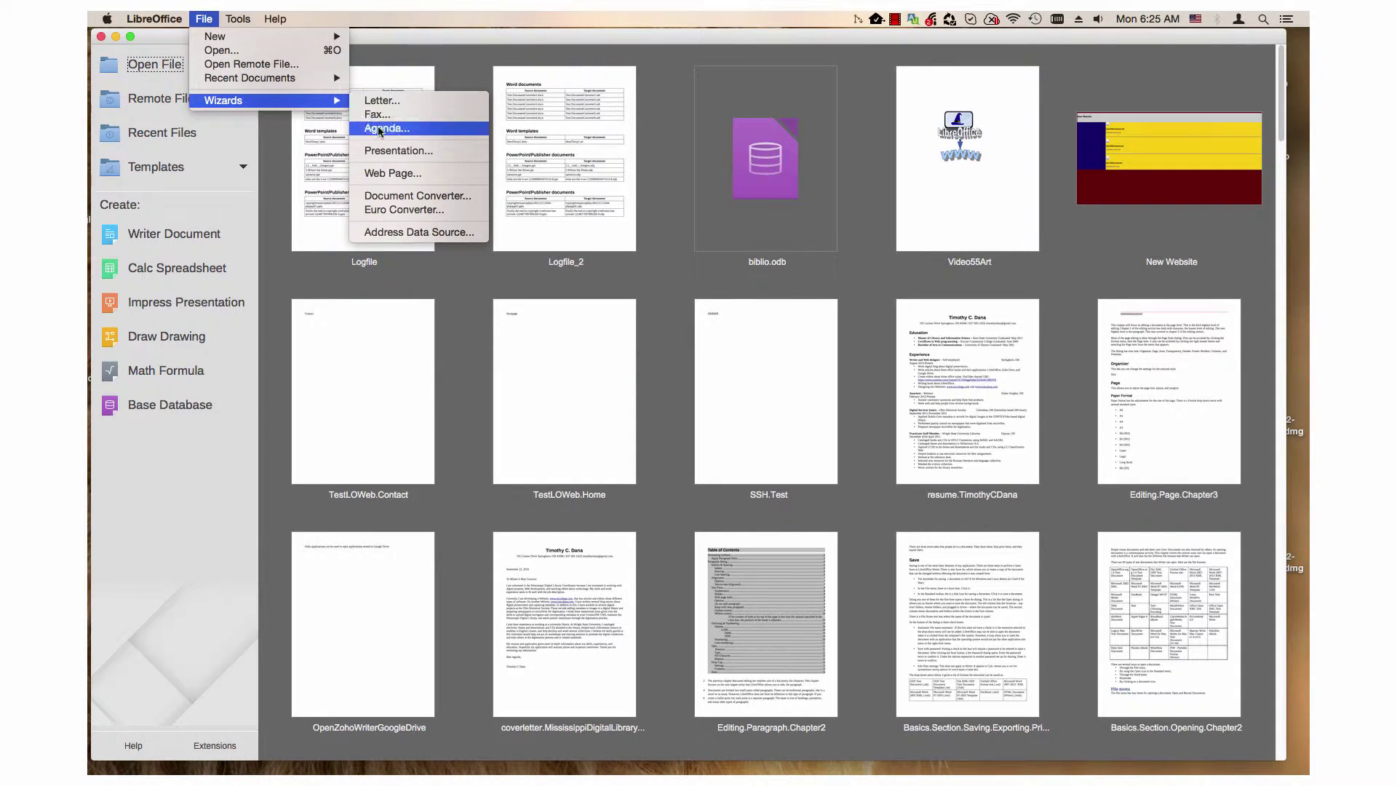
pyautogui.click(384, 195)
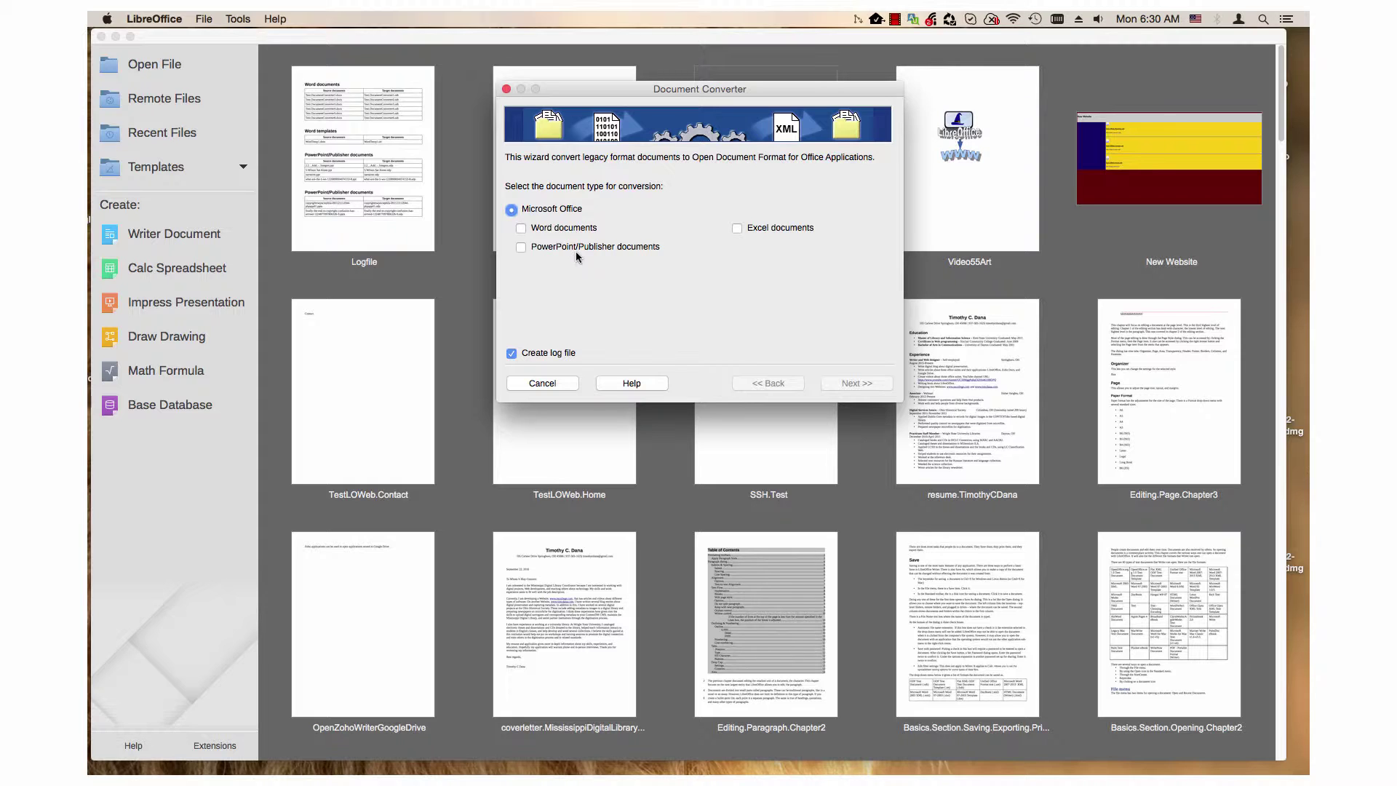
# - Tick Word, Excel and PowerPoint/Publisher, cancel the wizard, and open Logfile from Start Center
pyautogui.click(520, 227)
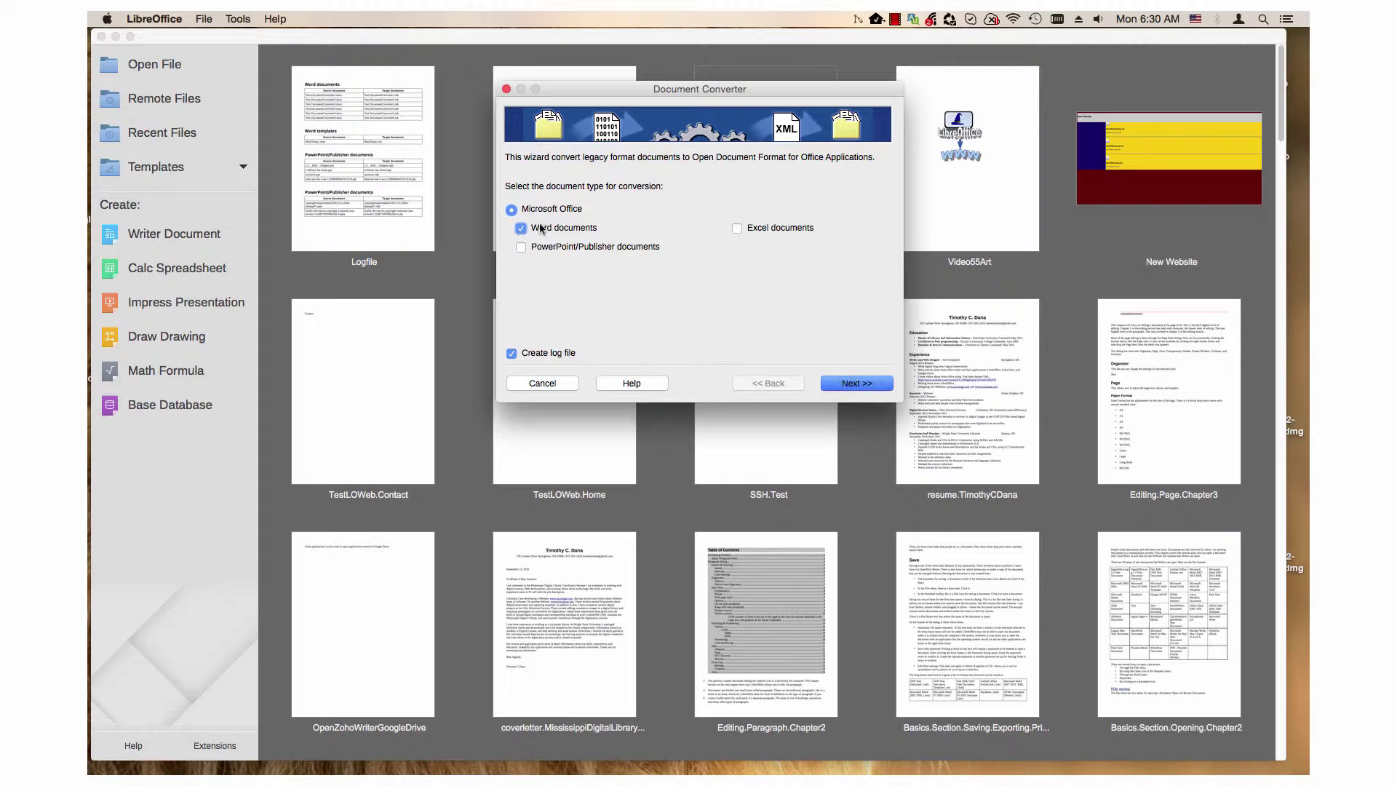
pyautogui.click(737, 227)
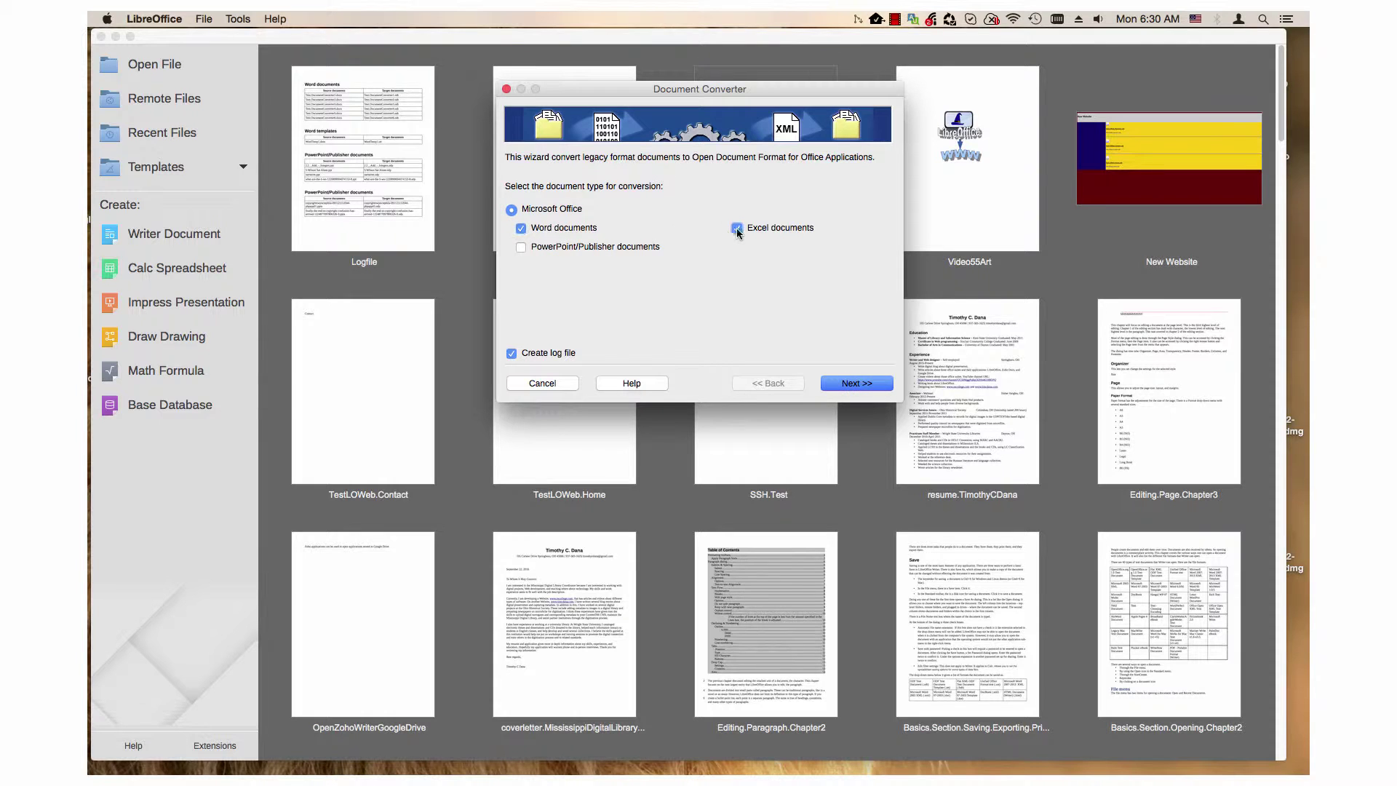
pyautogui.click(520, 246)
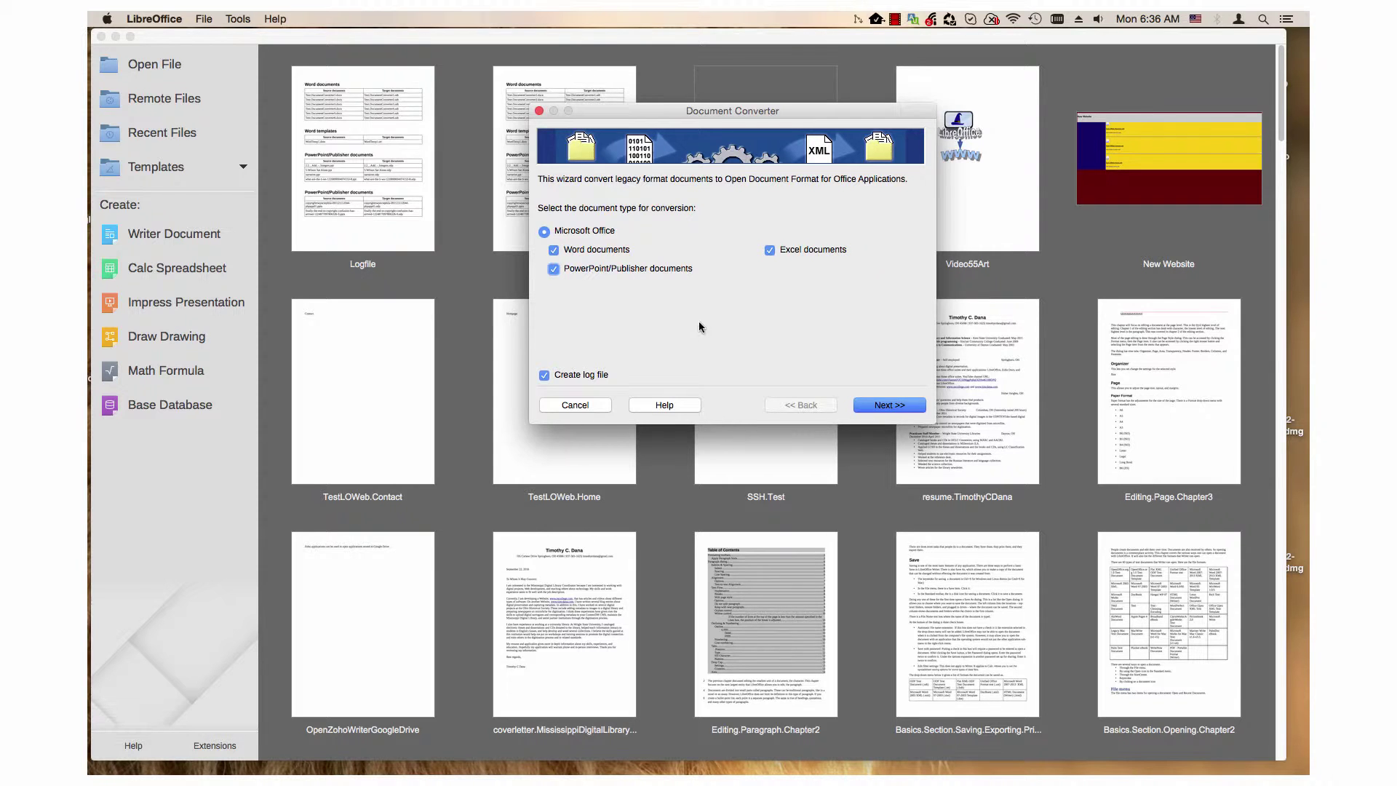
pyautogui.click(575, 405)
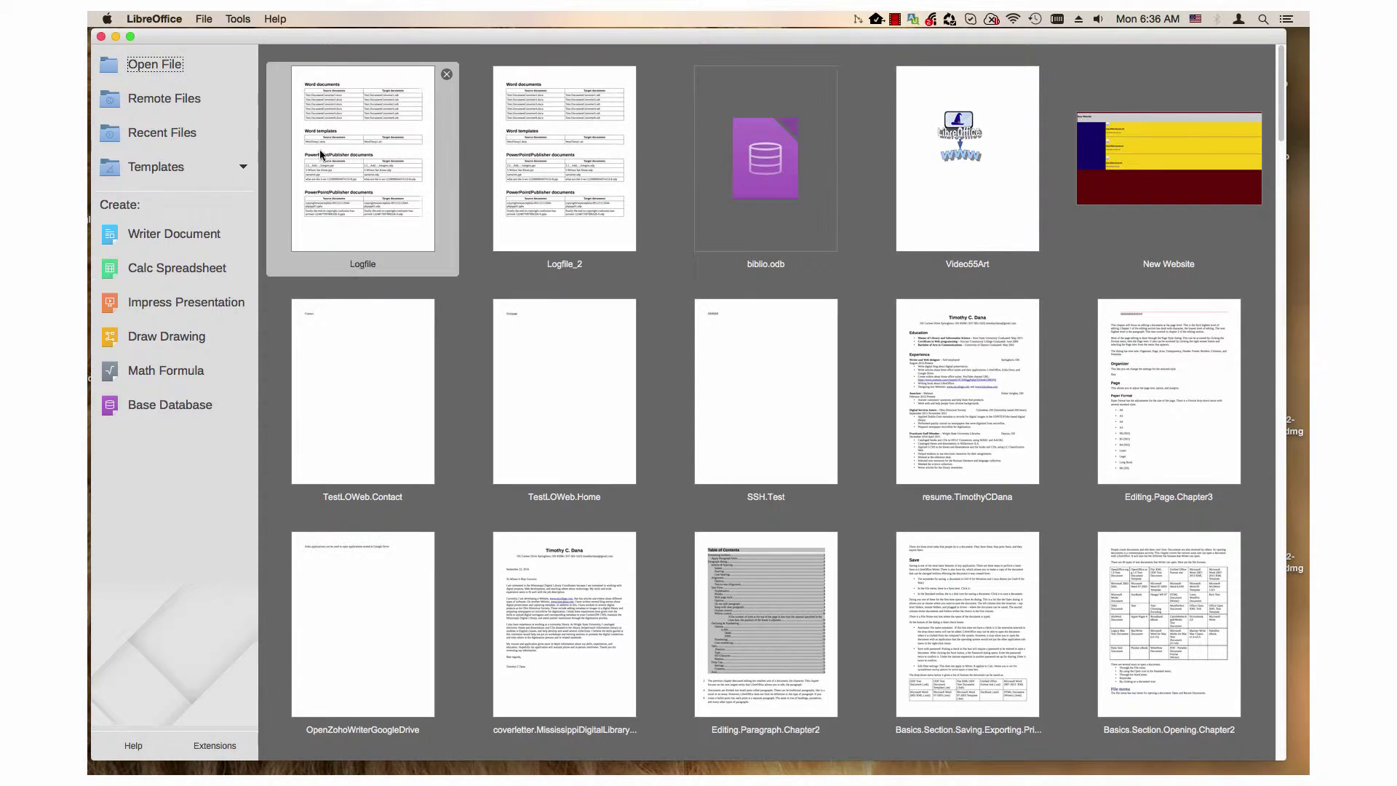
pyautogui.doubleClick(343, 162)
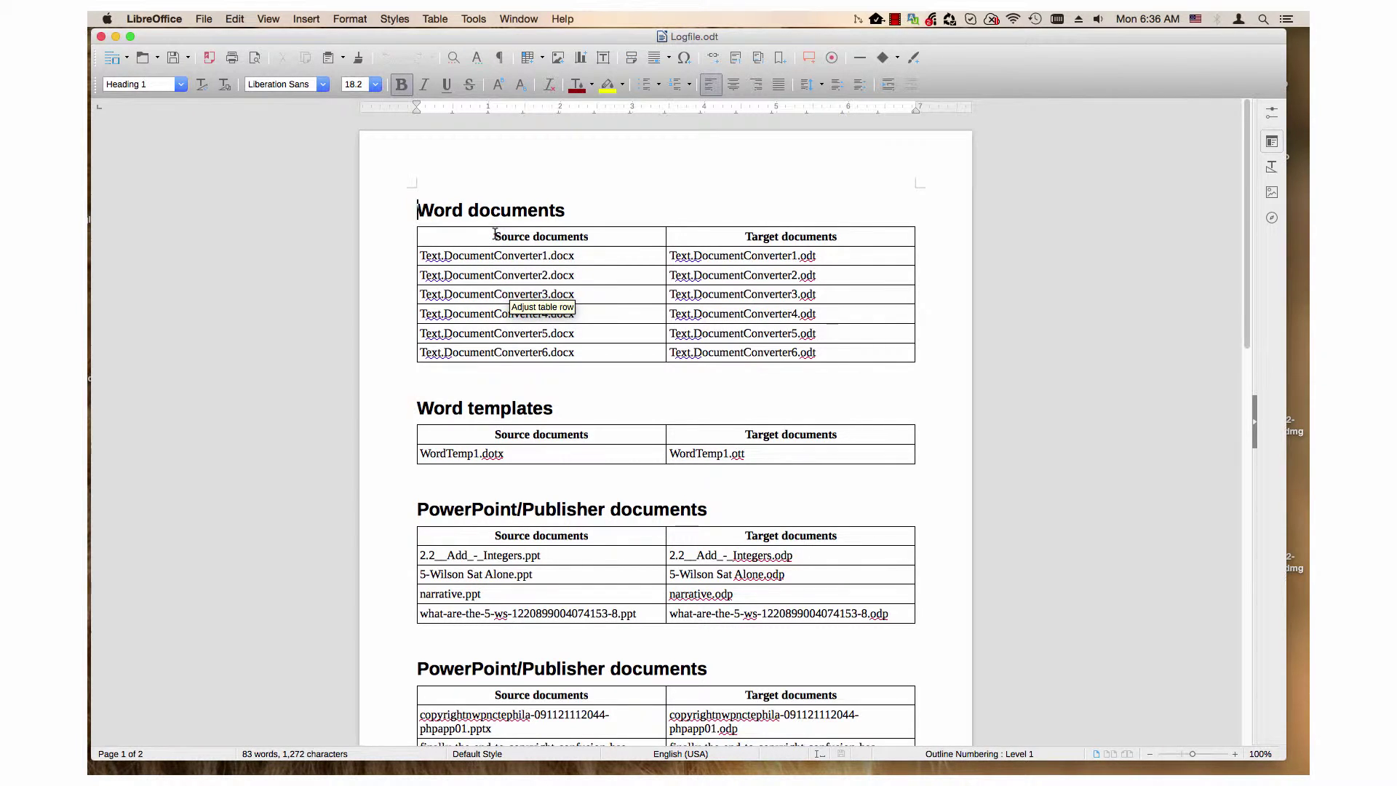
pyautogui.scroll(-1, 484, 406)
pyautogui.scroll(-5, 483, 406)
pyautogui.scroll(-4, 483, 405)
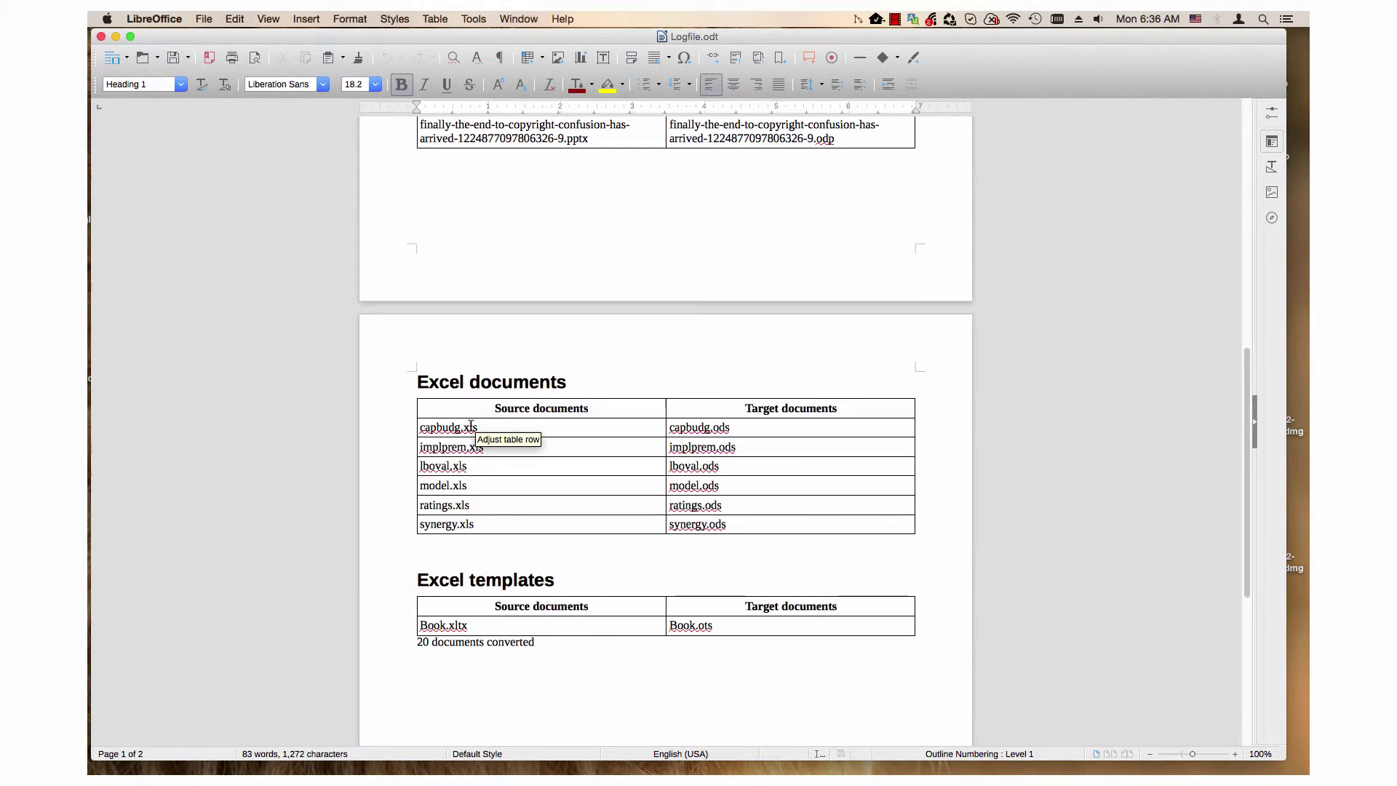
pyautogui.scroll(3, 477, 437)
pyautogui.scroll(2, 477, 436)
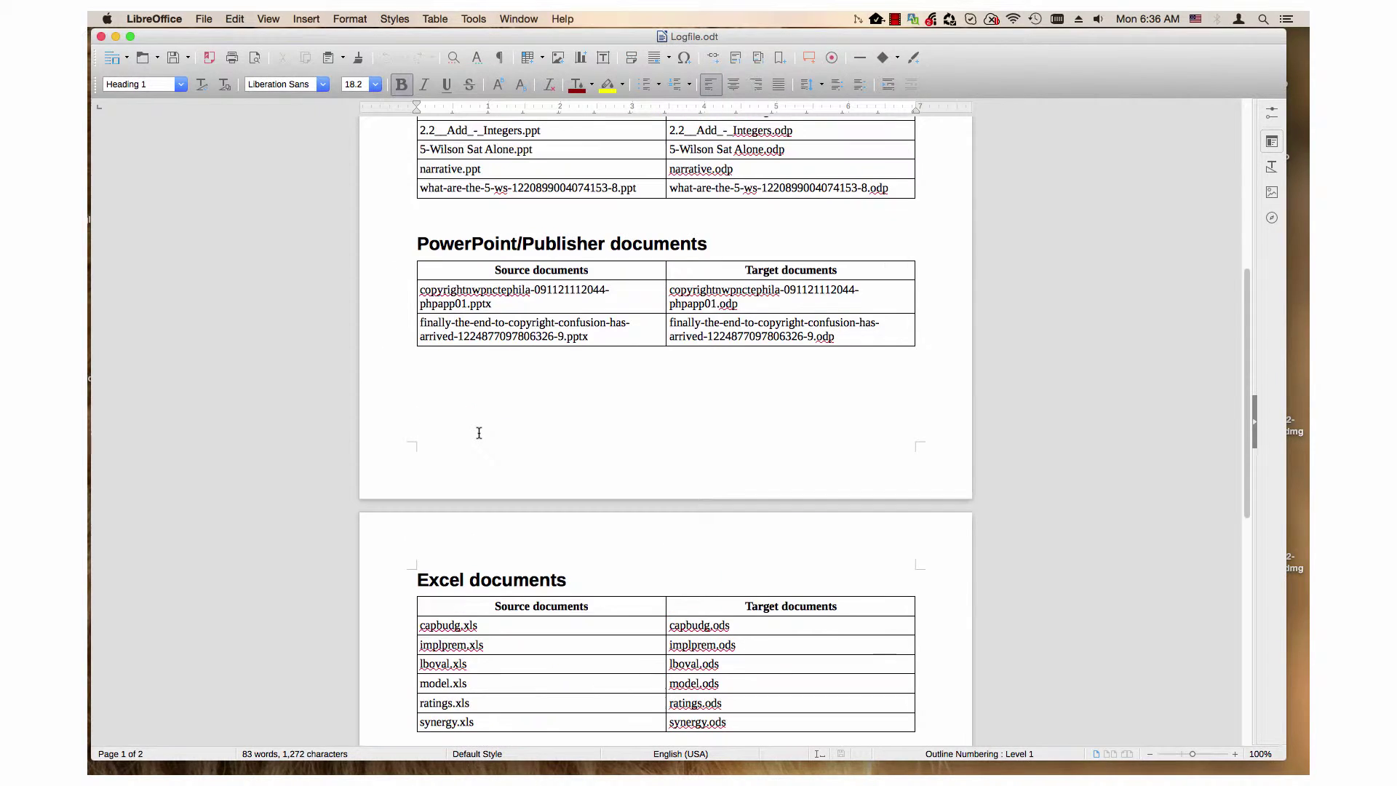
pyautogui.scroll(3, 477, 437)
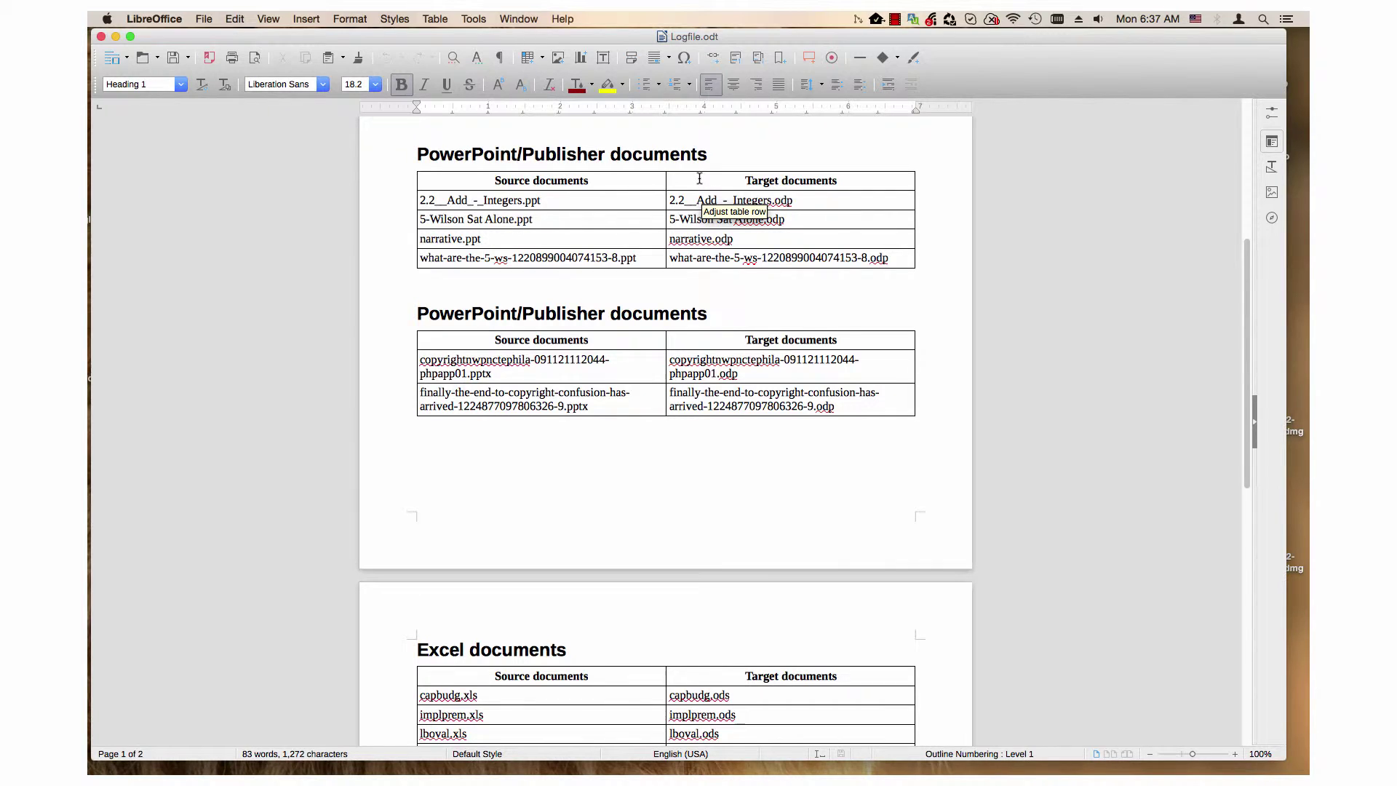
# - Relaunch Document Converter via File > Wizards, centre it, and tick Word, Excel, PowerPoint/Publisher
pyautogui.click(205, 21)
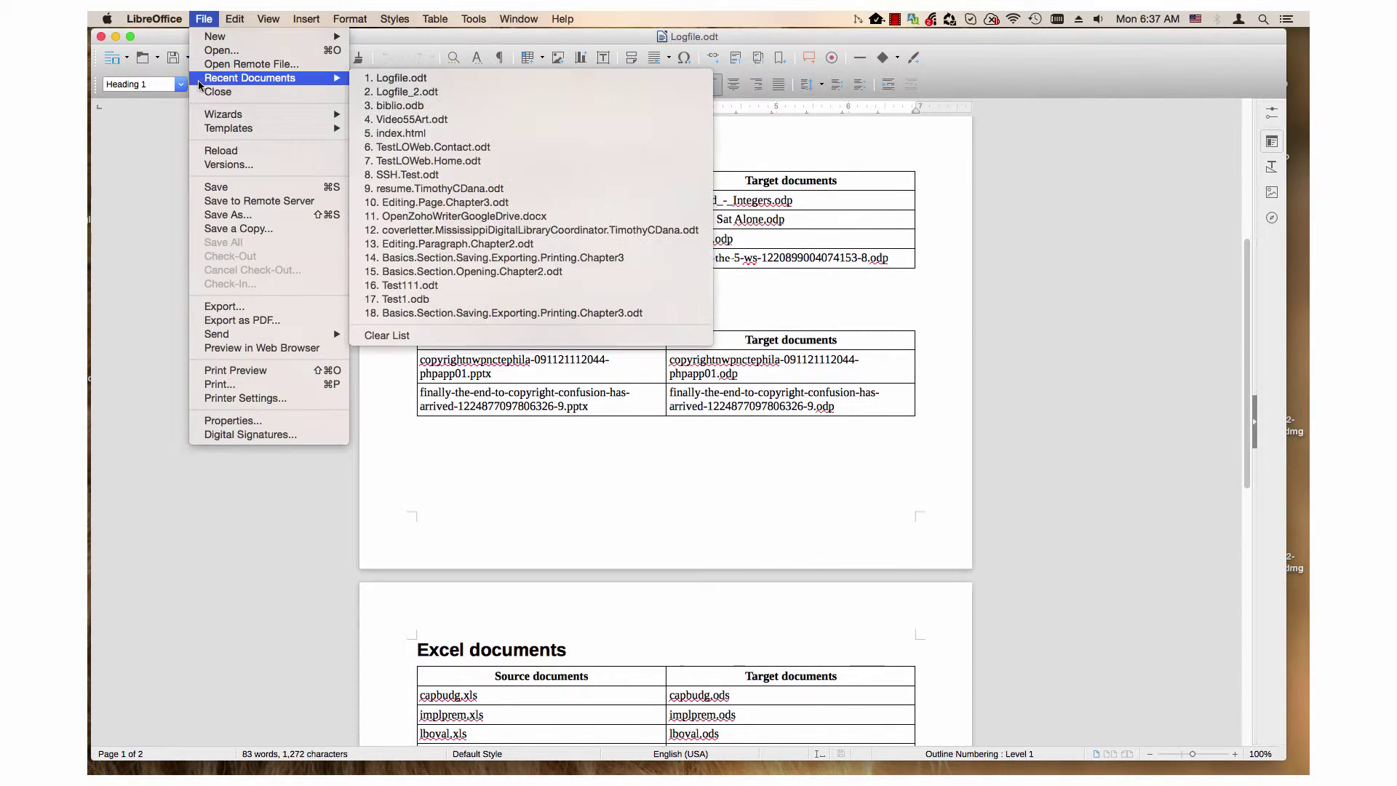
pyautogui.moveTo(224, 113)
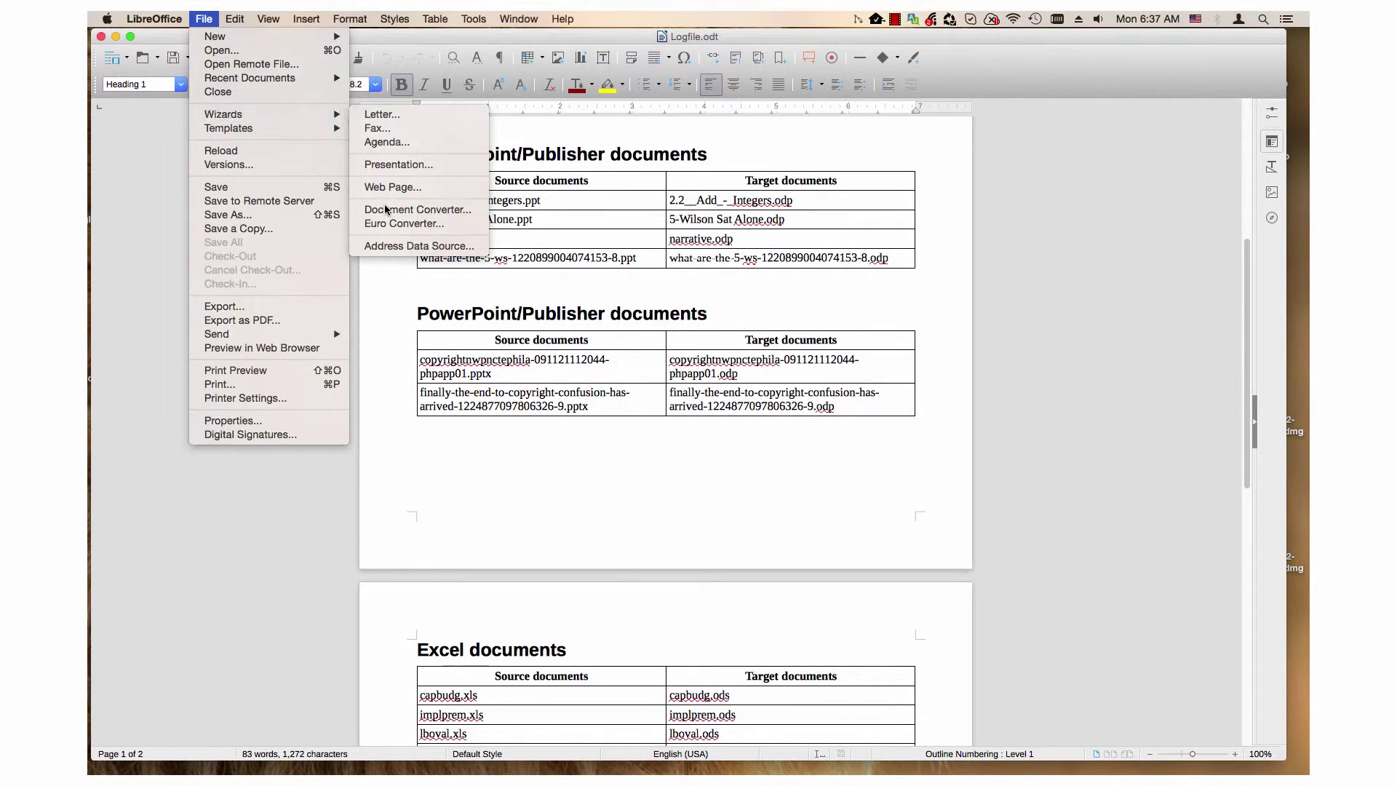
pyautogui.click(416, 209)
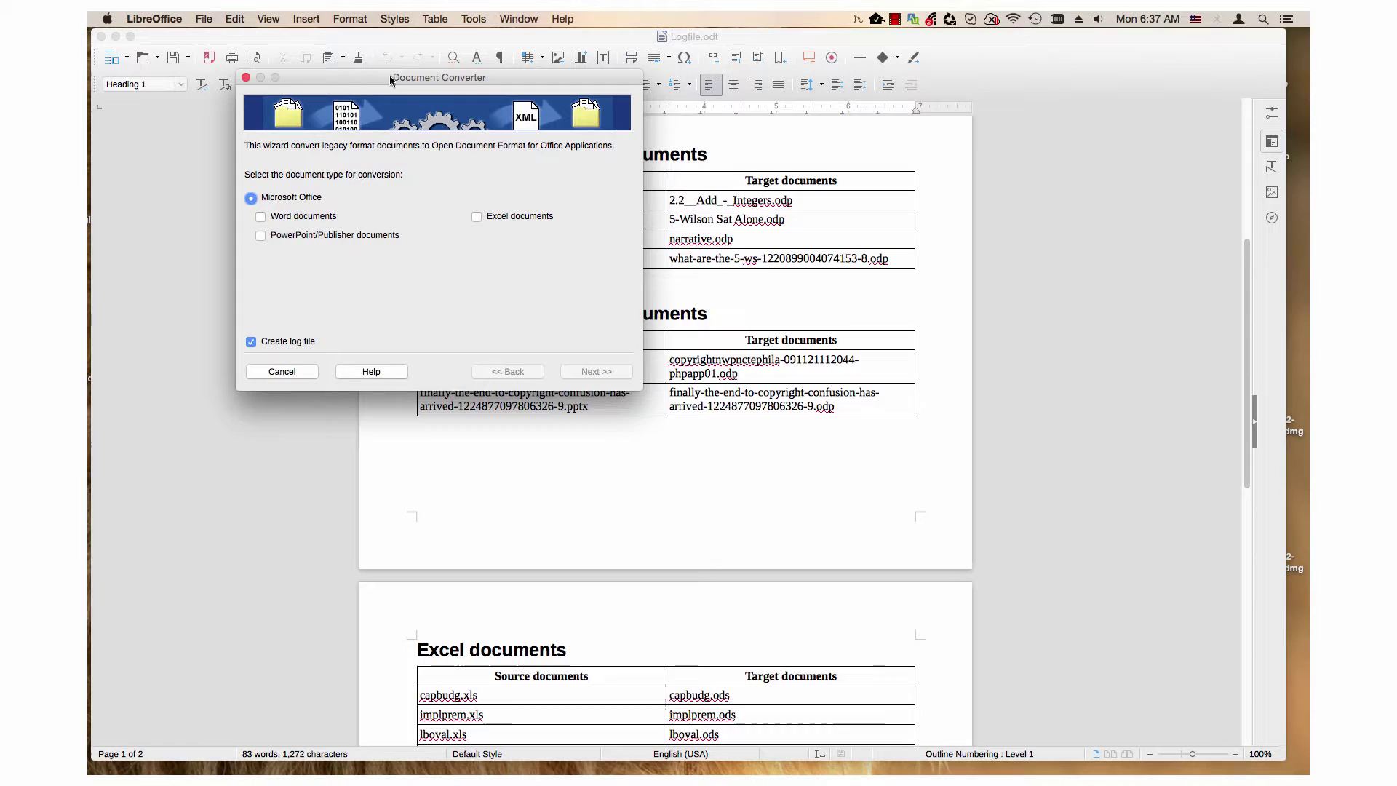
pyautogui.moveTo(390, 76); pyautogui.dragTo(587, 163)
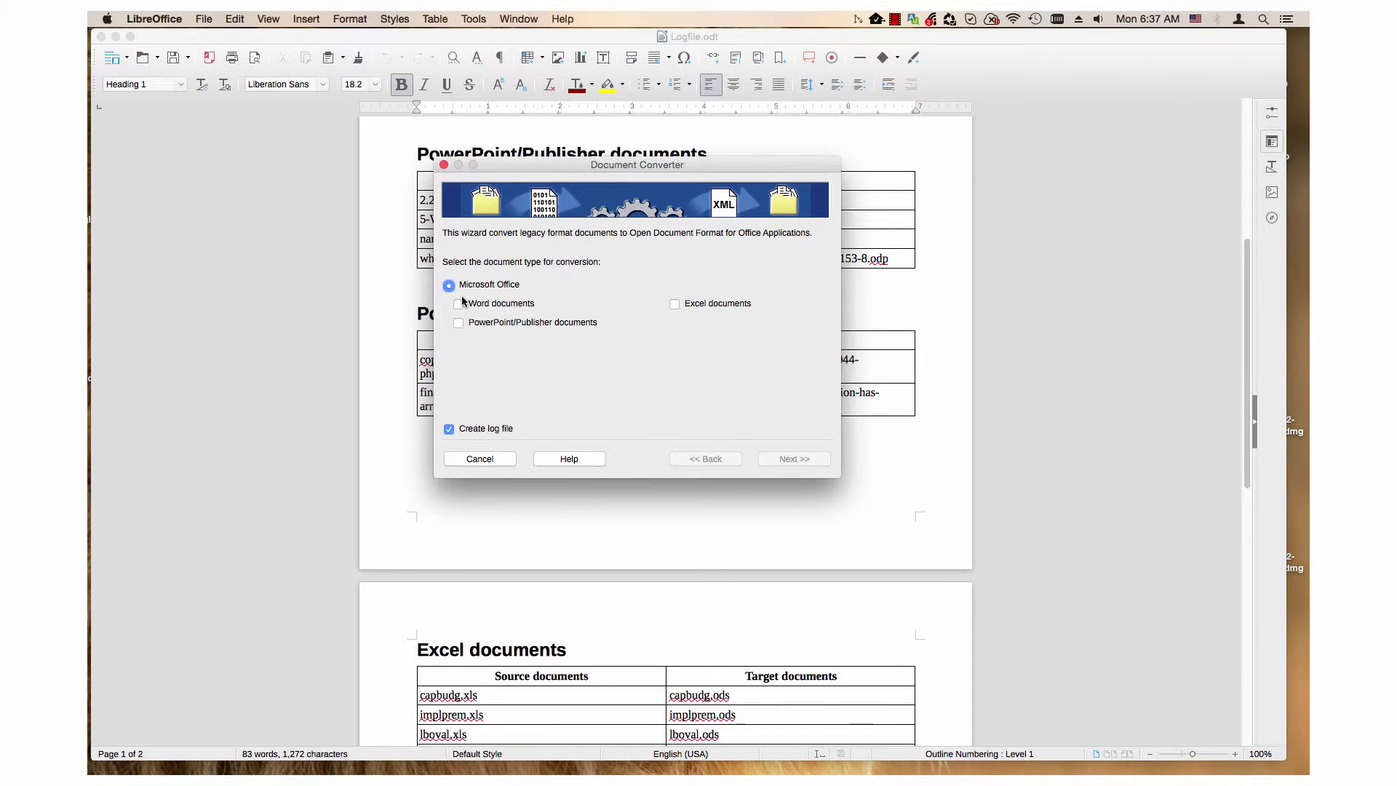
pyautogui.click(459, 304)
pyautogui.click(674, 303)
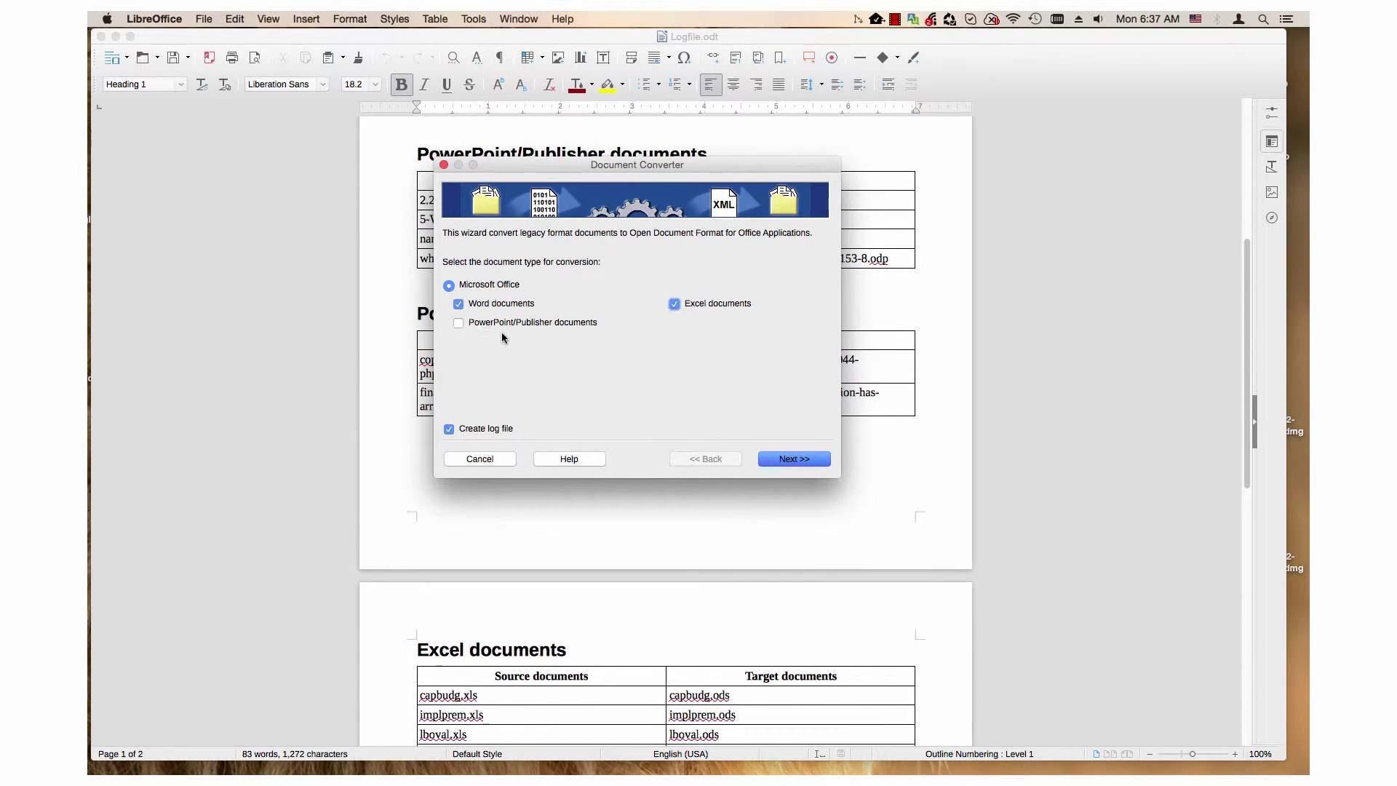
pyautogui.click(459, 323)
# - Advance to the Word documents page and browse for the Templates import folder
pyautogui.click(784, 462)
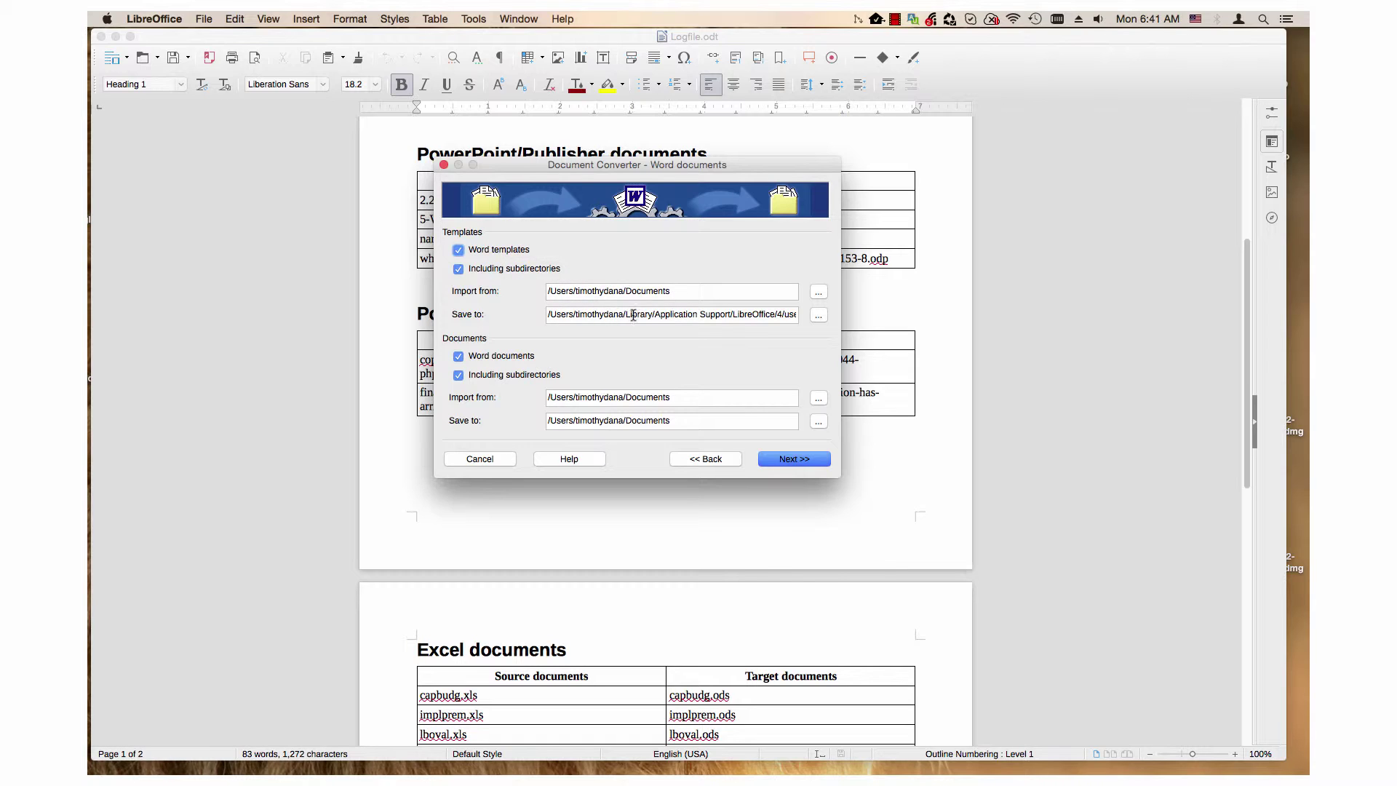
pyautogui.click(820, 293)
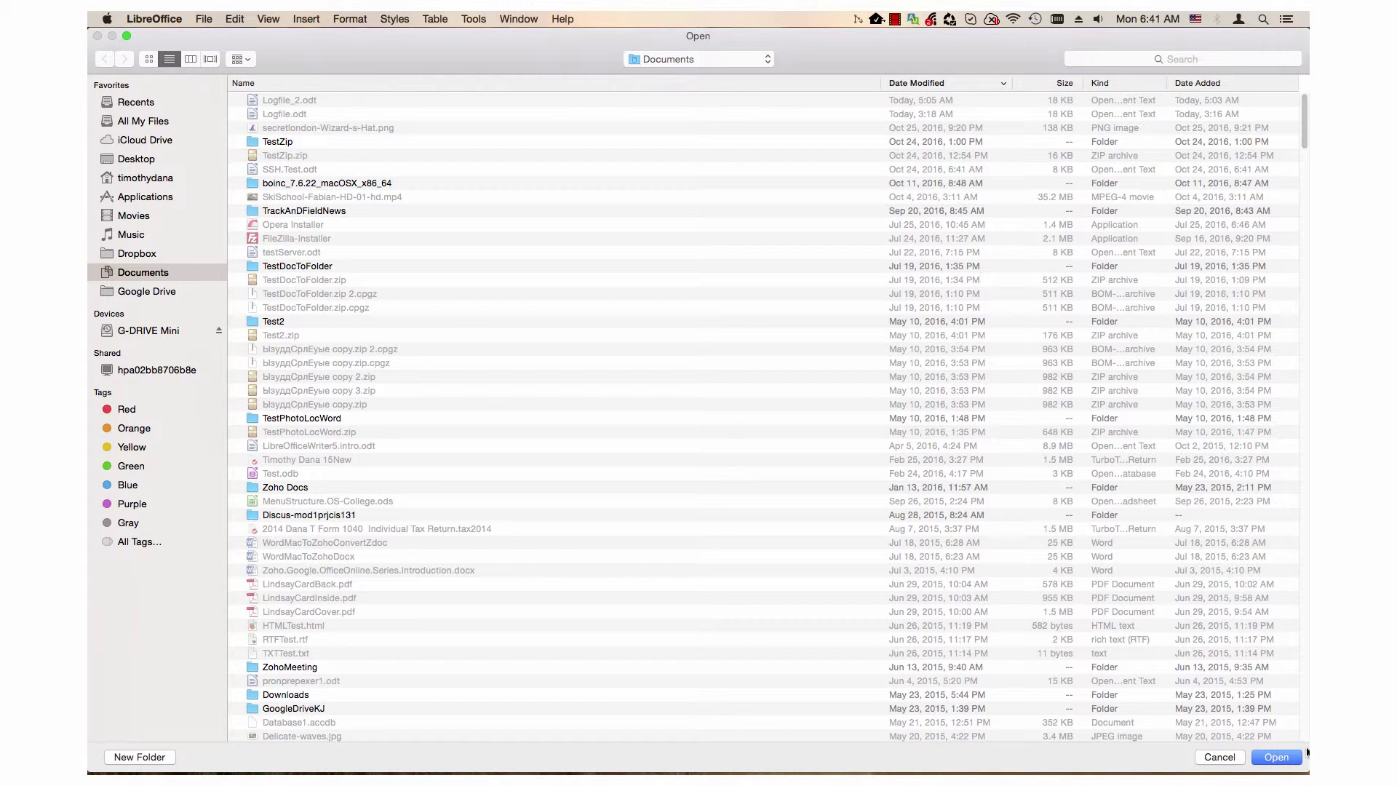
# - Cancel the Open dialog, leaving the Word page's folders unchanged
pyautogui.click(1221, 758)
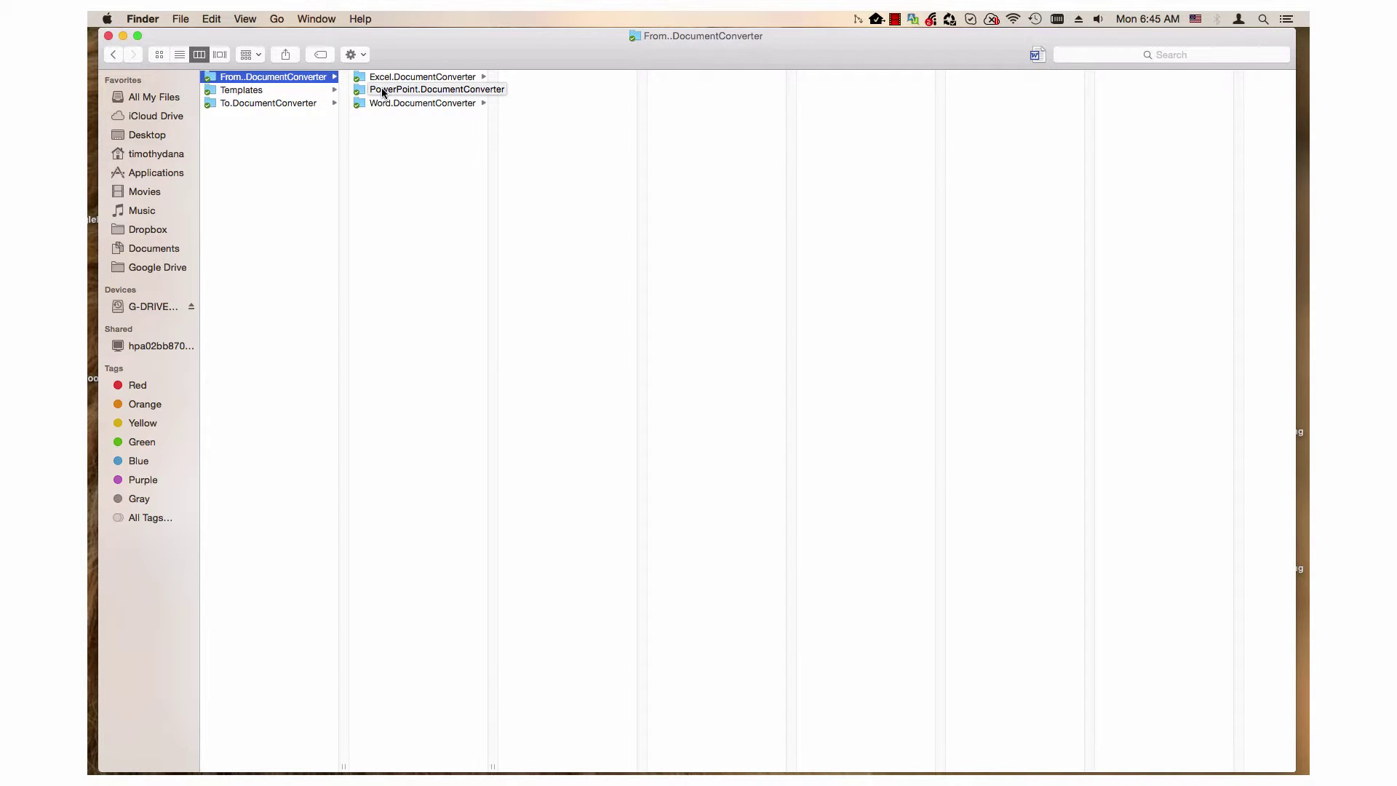
# - Browse the Templates, To.DocumentConverter and Excel/Word template folders in Finder column view
pyautogui.click(264, 89)
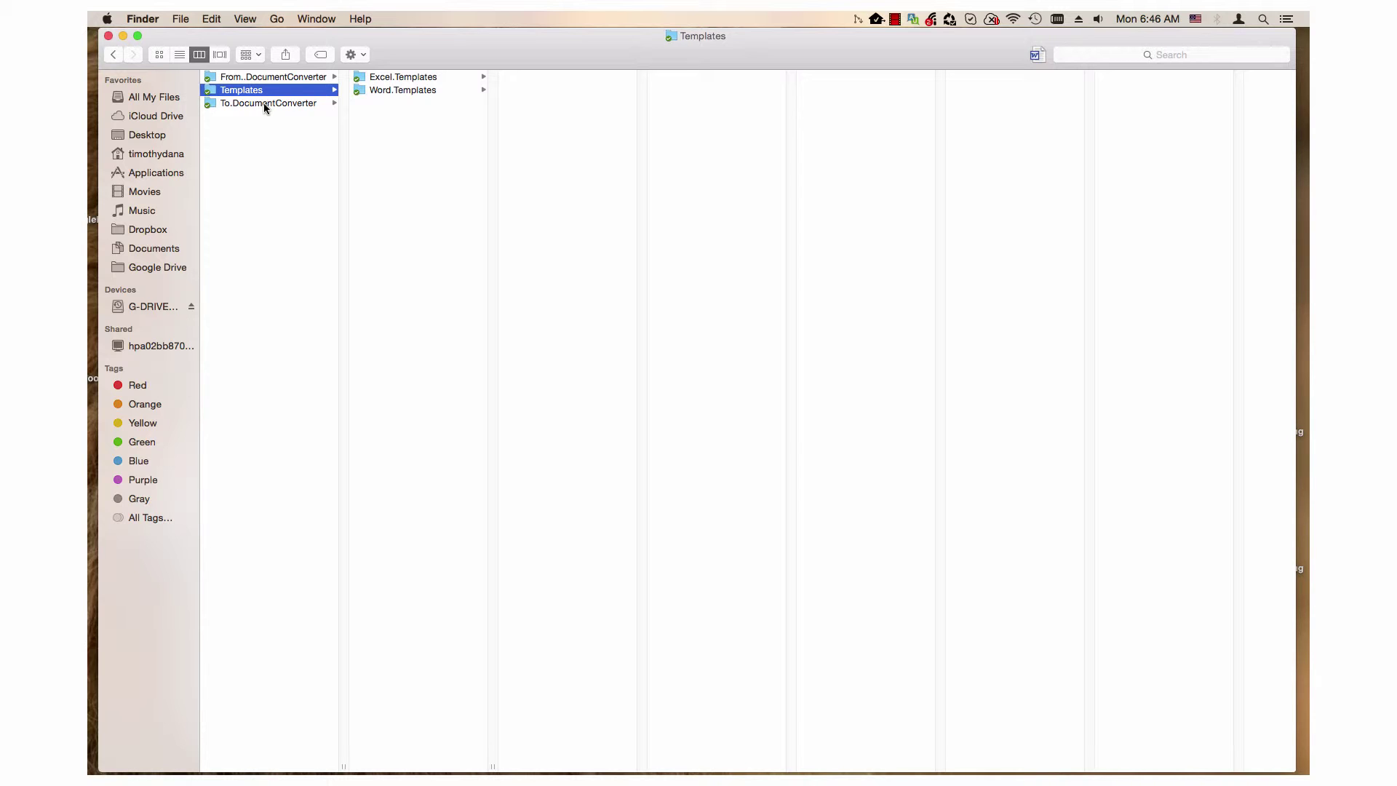
pyautogui.click(262, 103)
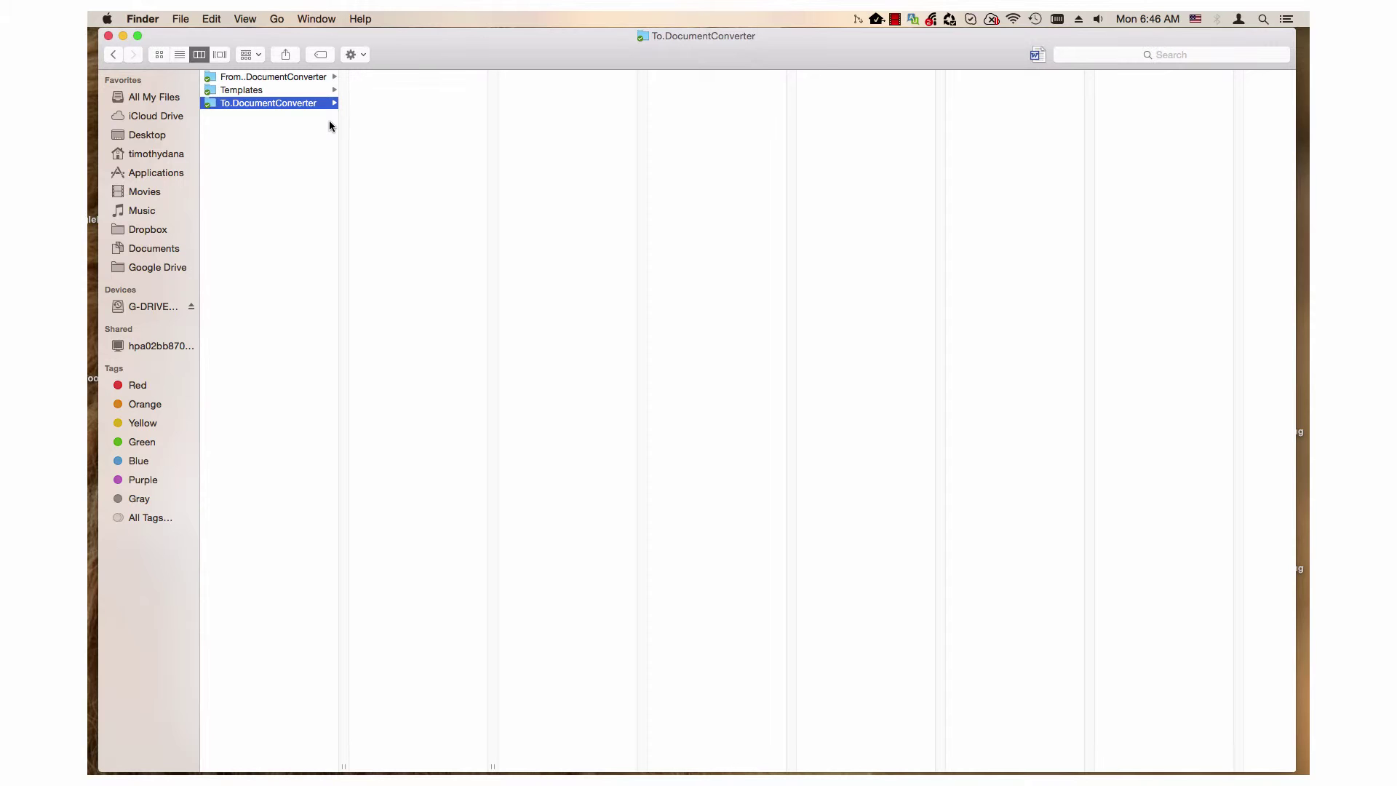
pyautogui.click(295, 77)
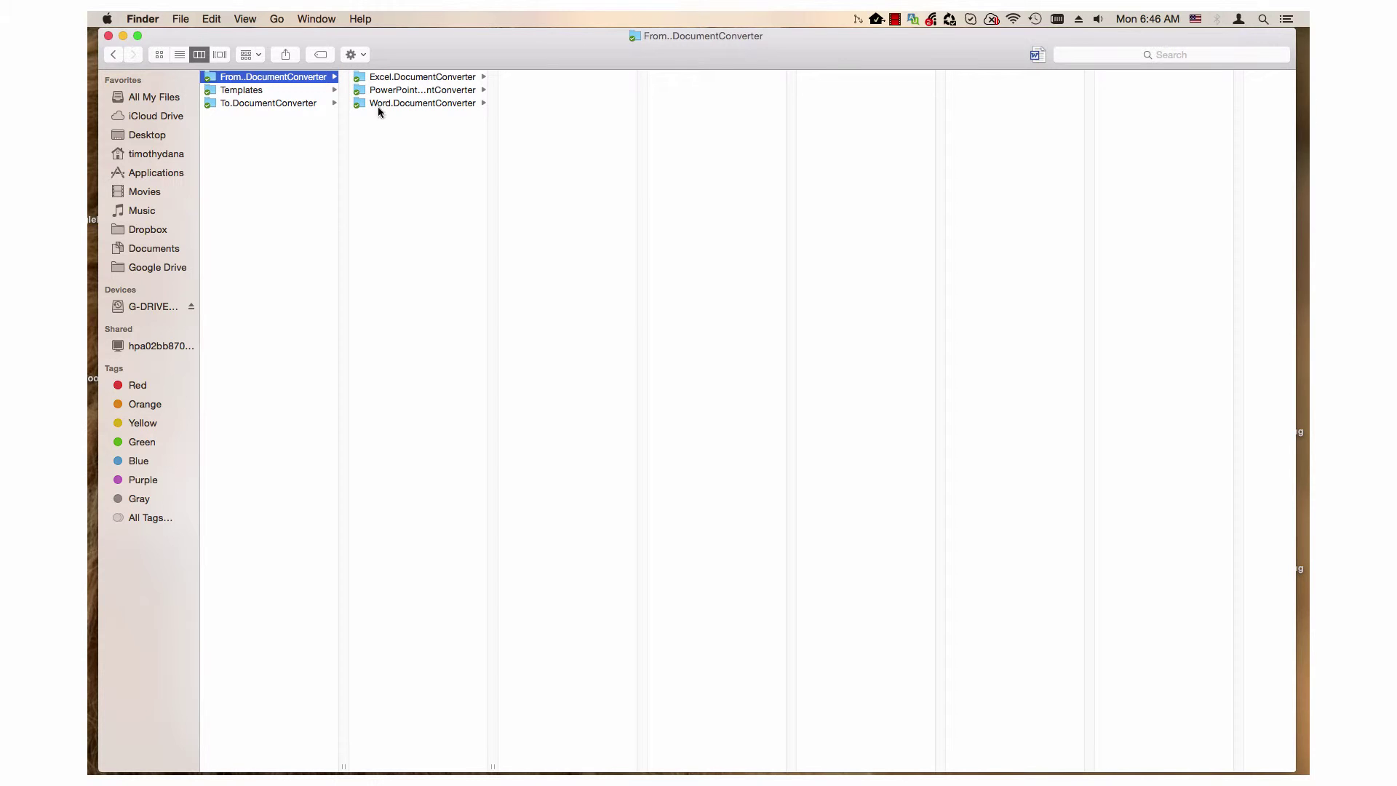
pyautogui.click(243, 91)
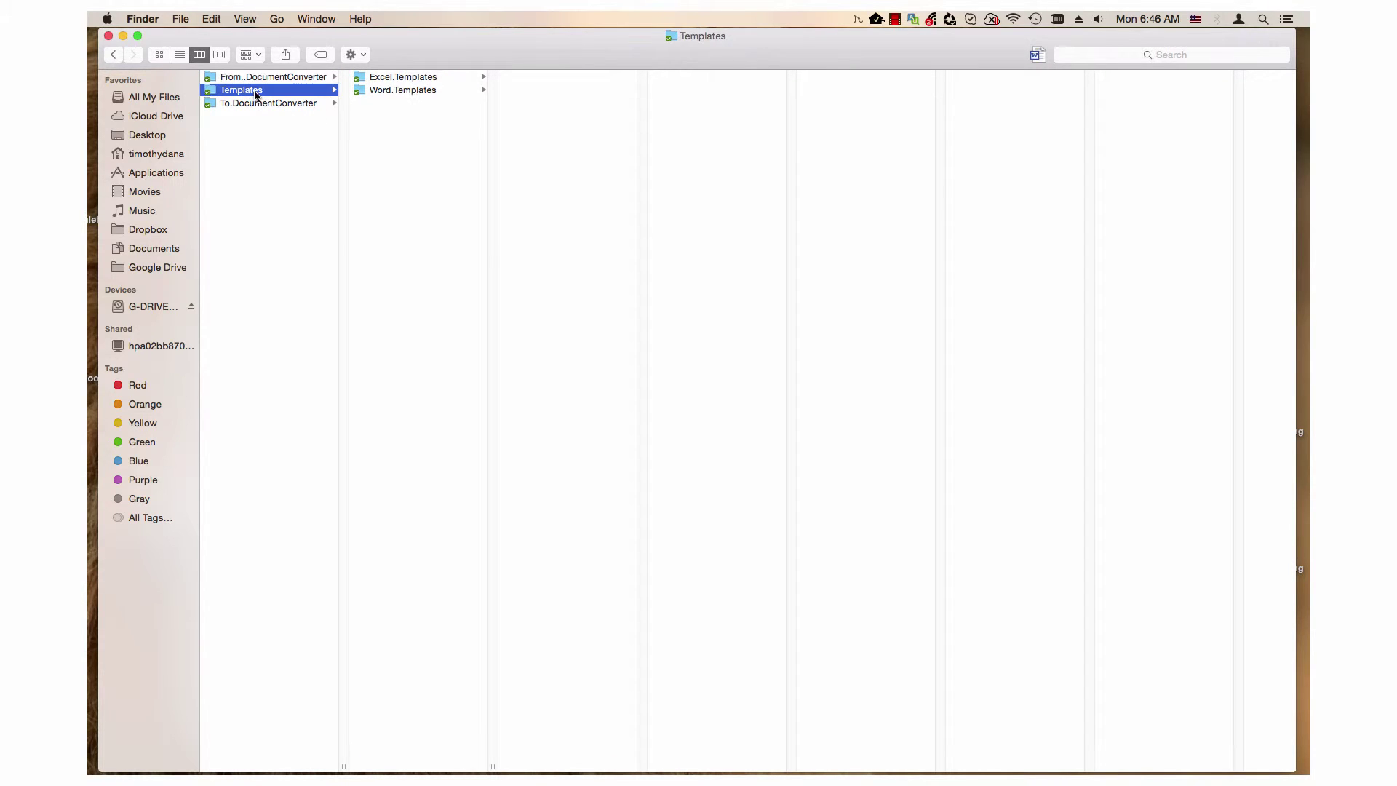
pyautogui.click(387, 77)
pyautogui.click(386, 90)
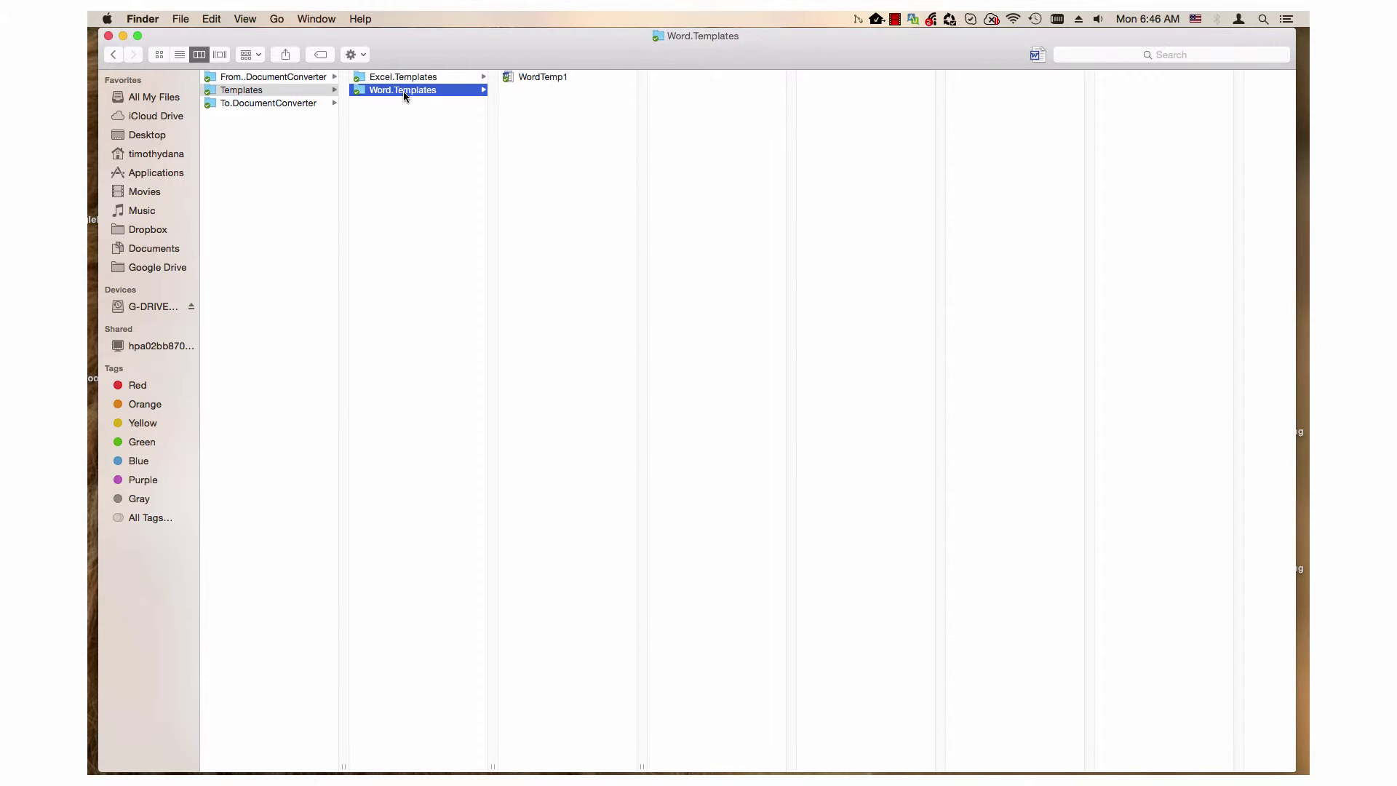
# - View the PowerPoint and Word source files inside From..DocumentConverter
pyautogui.click(248, 76)
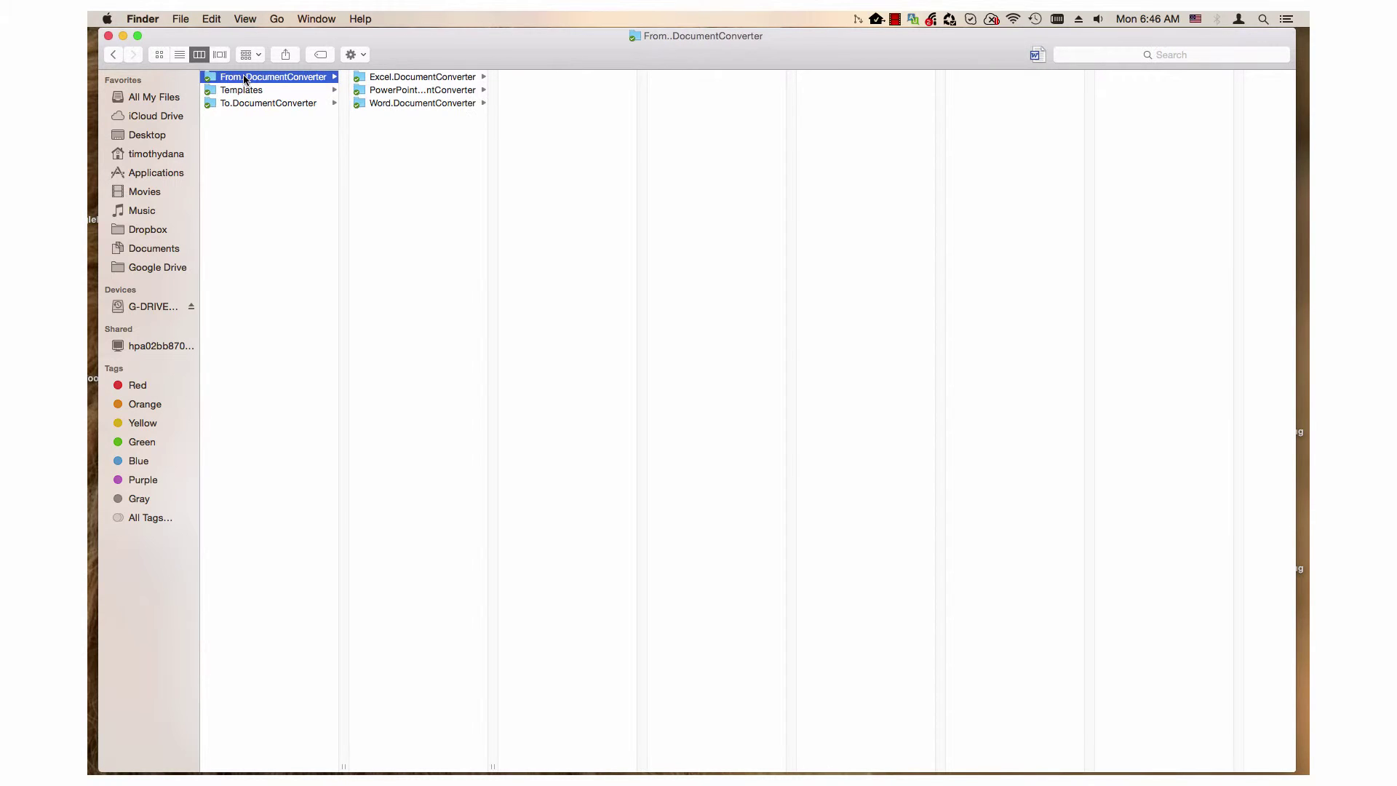
pyautogui.click(379, 77)
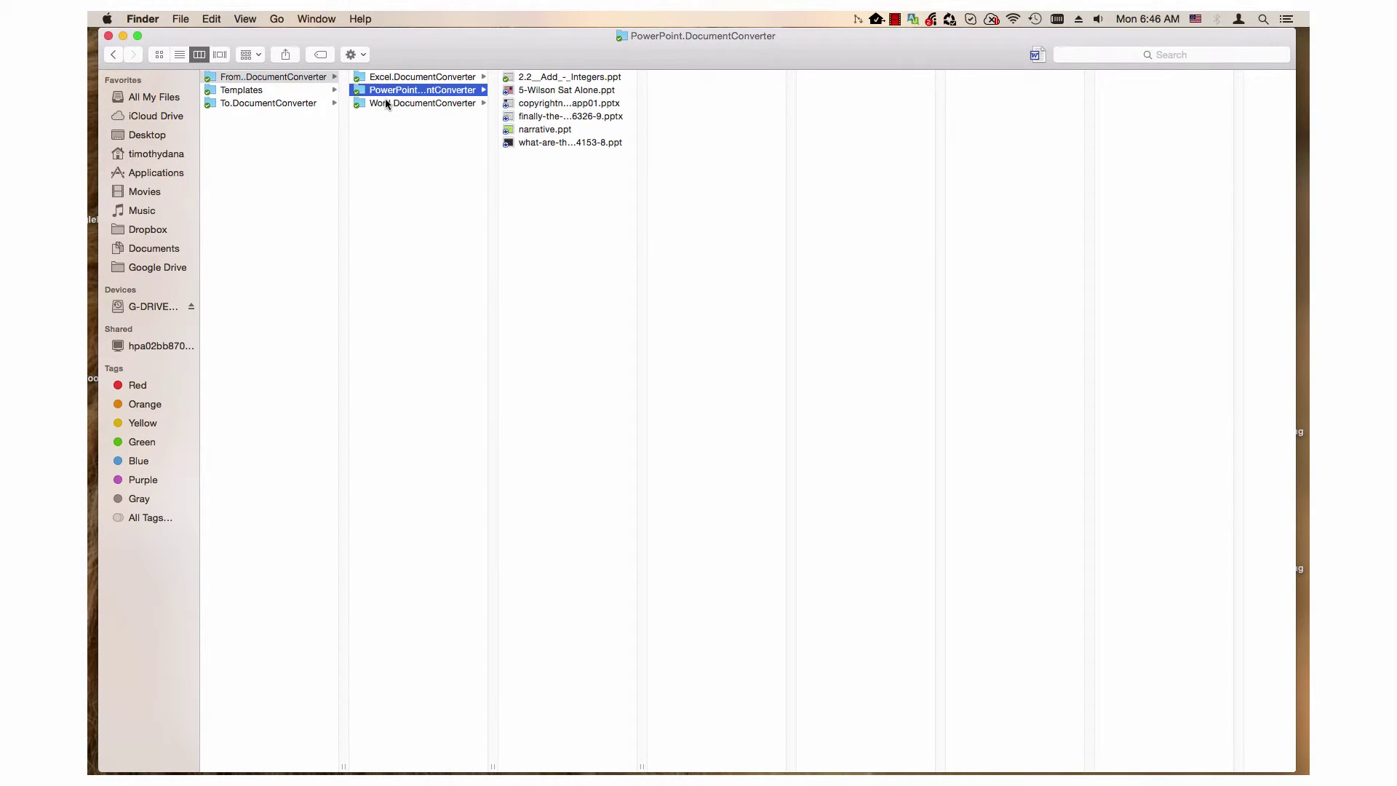
pyautogui.click(385, 102)
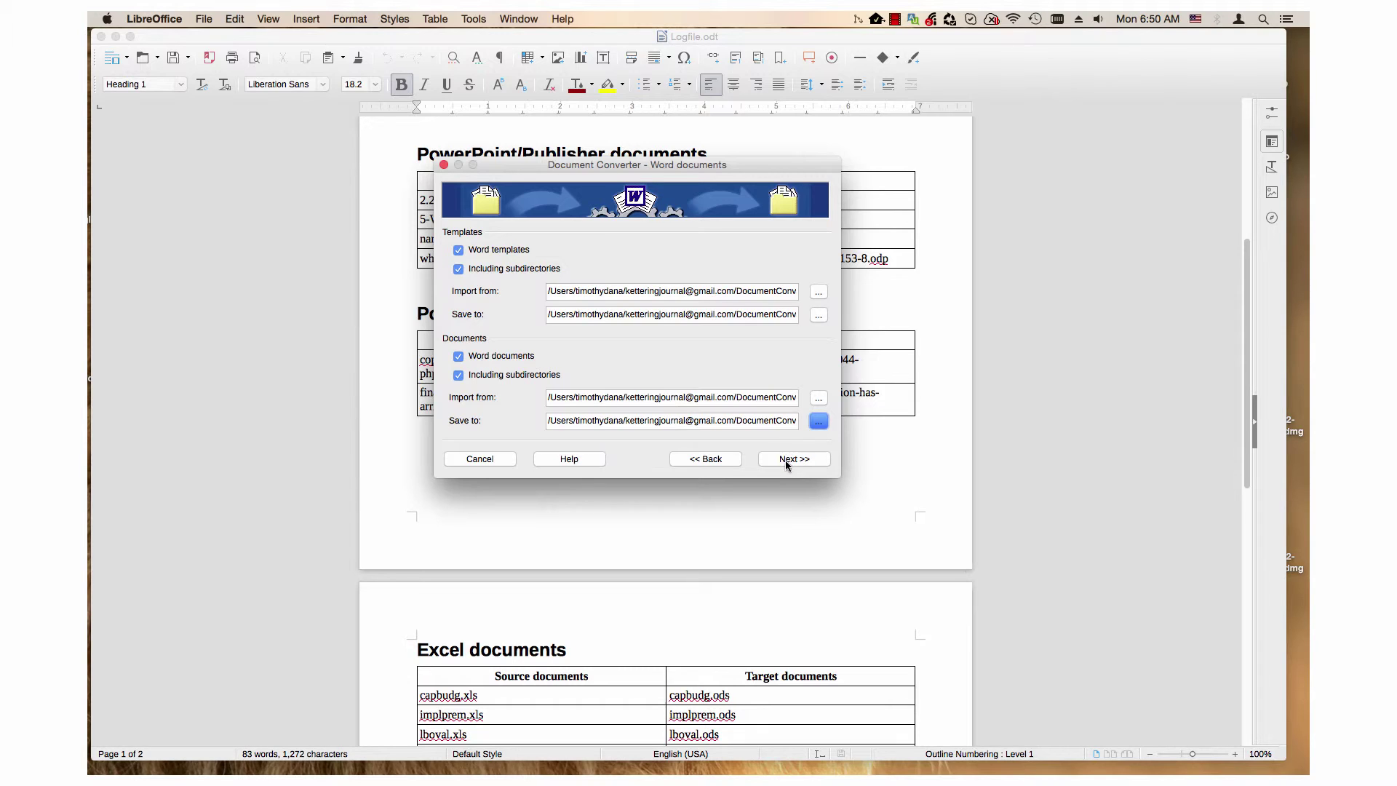
# - Page past the Word, Excel and PowerPoint/Publisher settings to the Summary
pyautogui.click(786, 462)
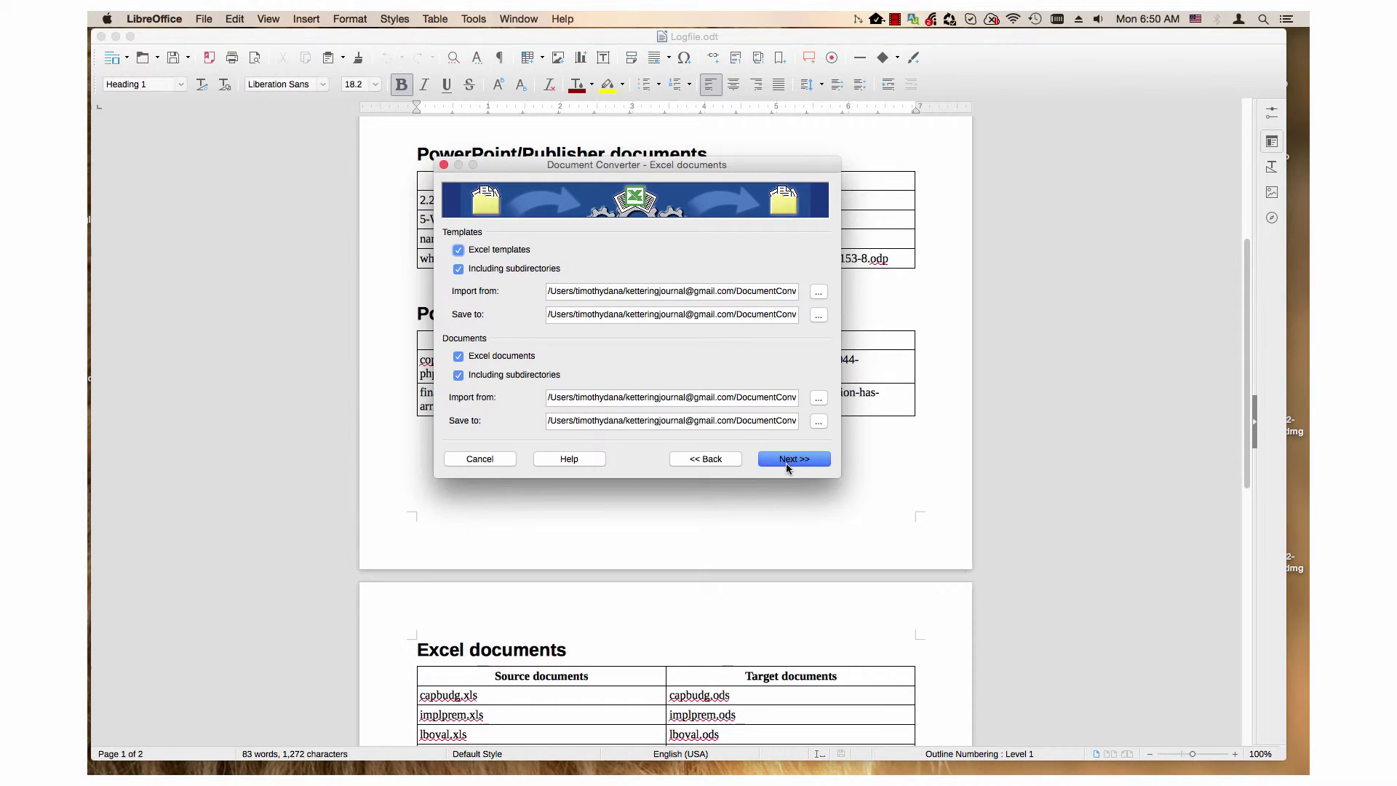
pyautogui.click(785, 464)
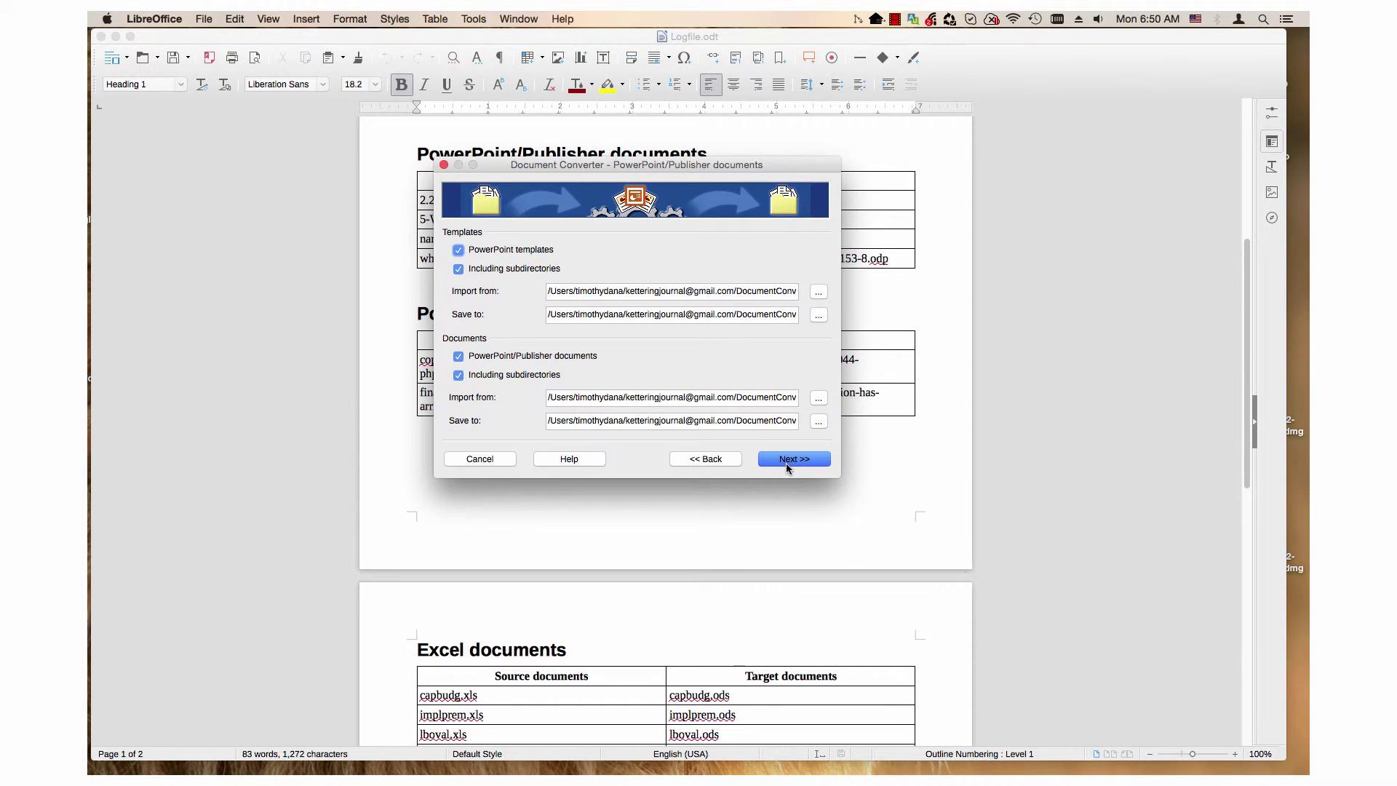
pyautogui.click(787, 463)
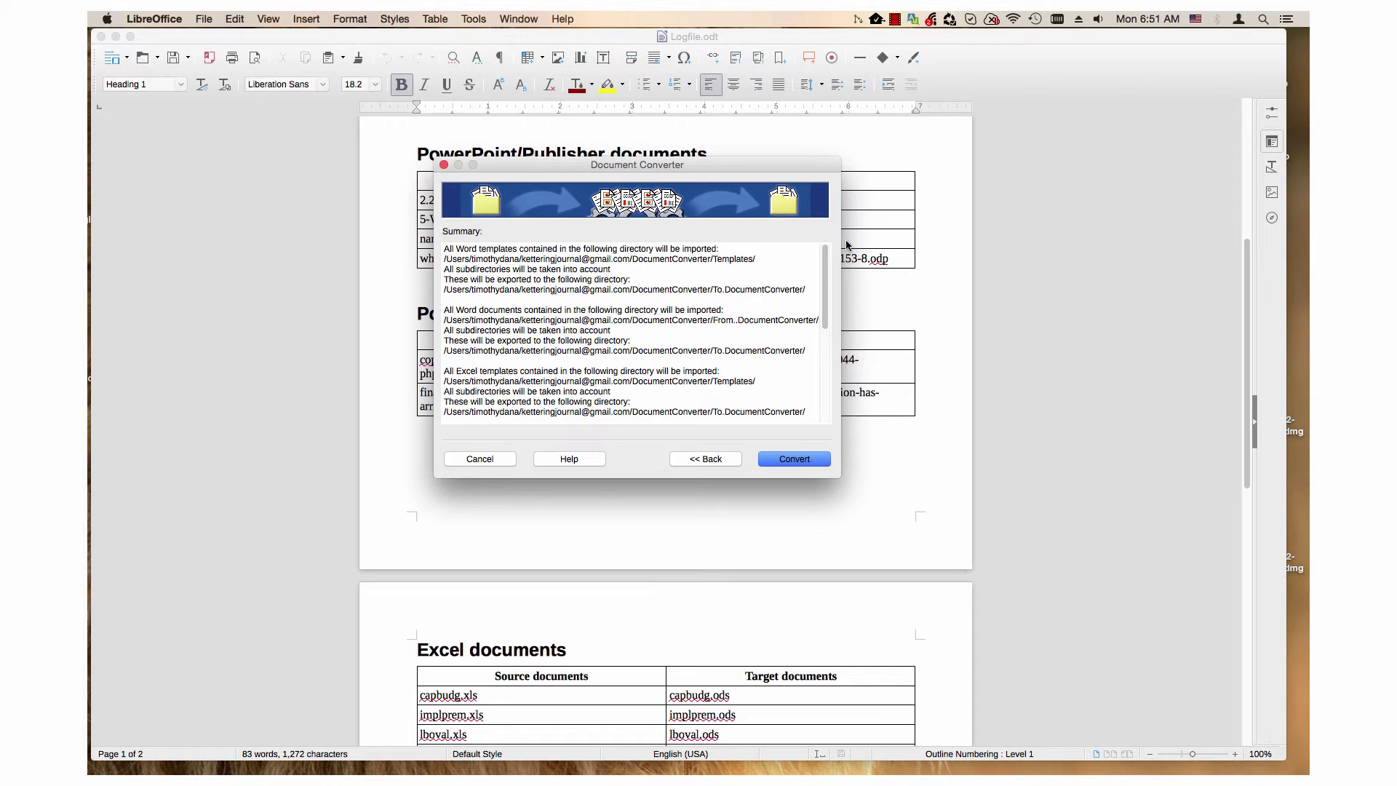
pyautogui.scroll(-2, 639, 317)
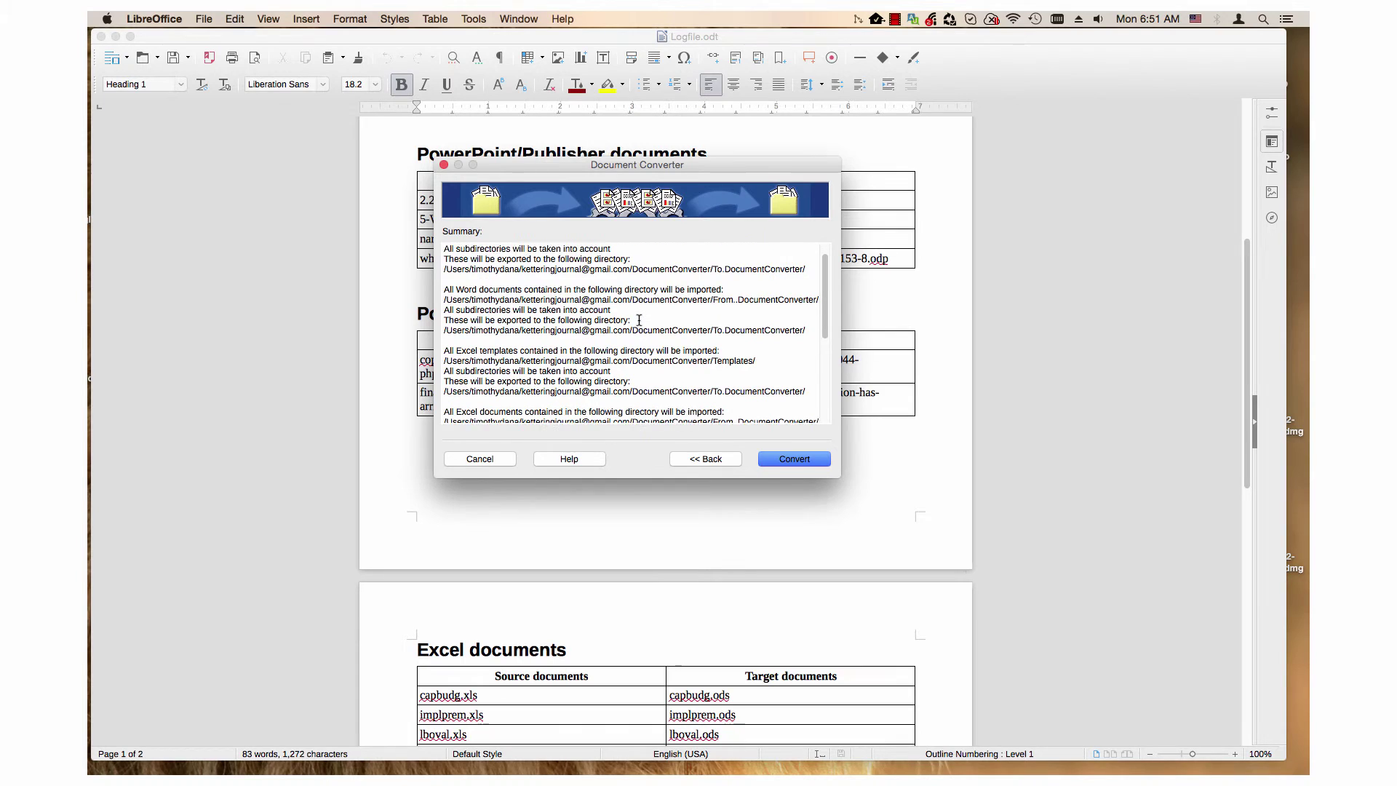
pyautogui.scroll(-4, 639, 317)
pyautogui.scroll(-3, 639, 322)
pyautogui.scroll(4, 639, 322)
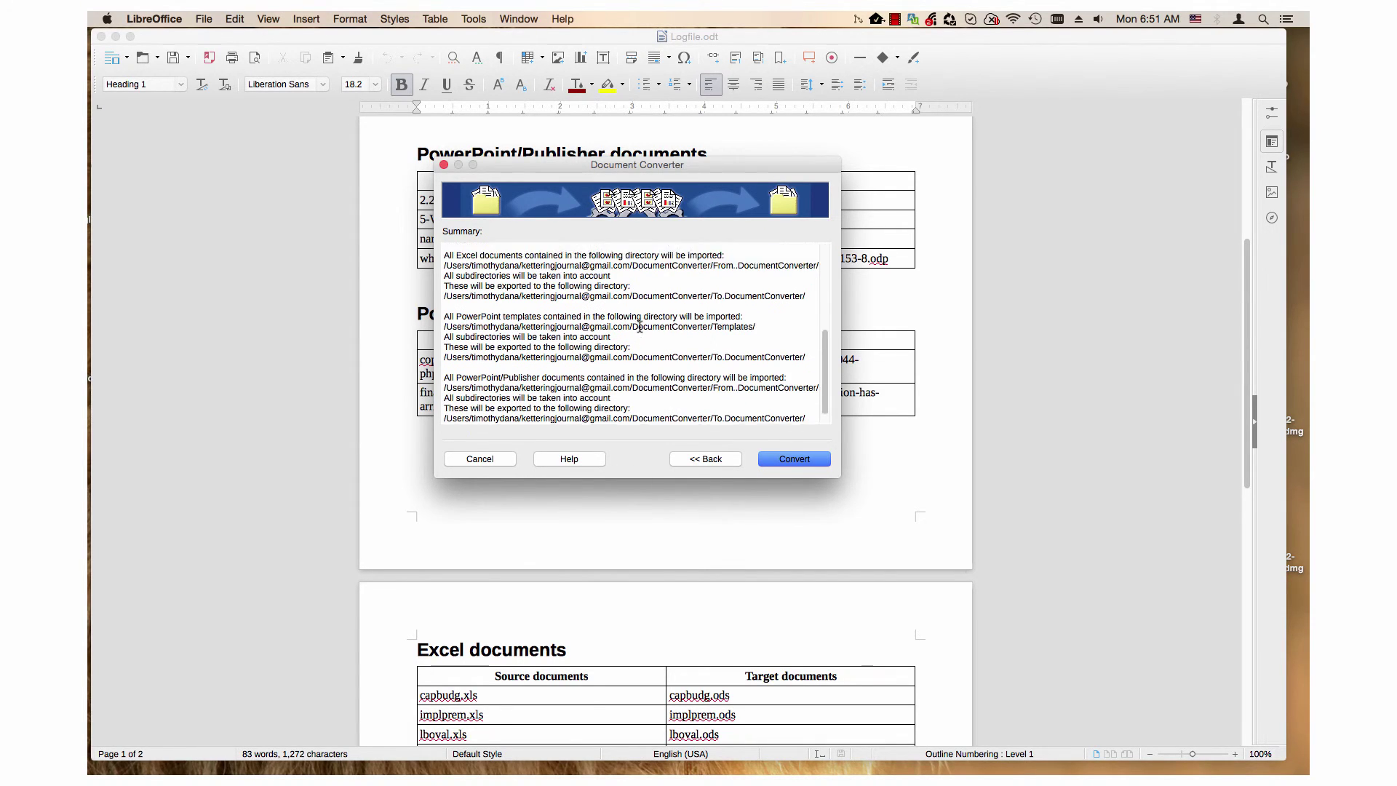
pyautogui.scroll(-2, 638, 326)
pyautogui.scroll(-3, 638, 327)
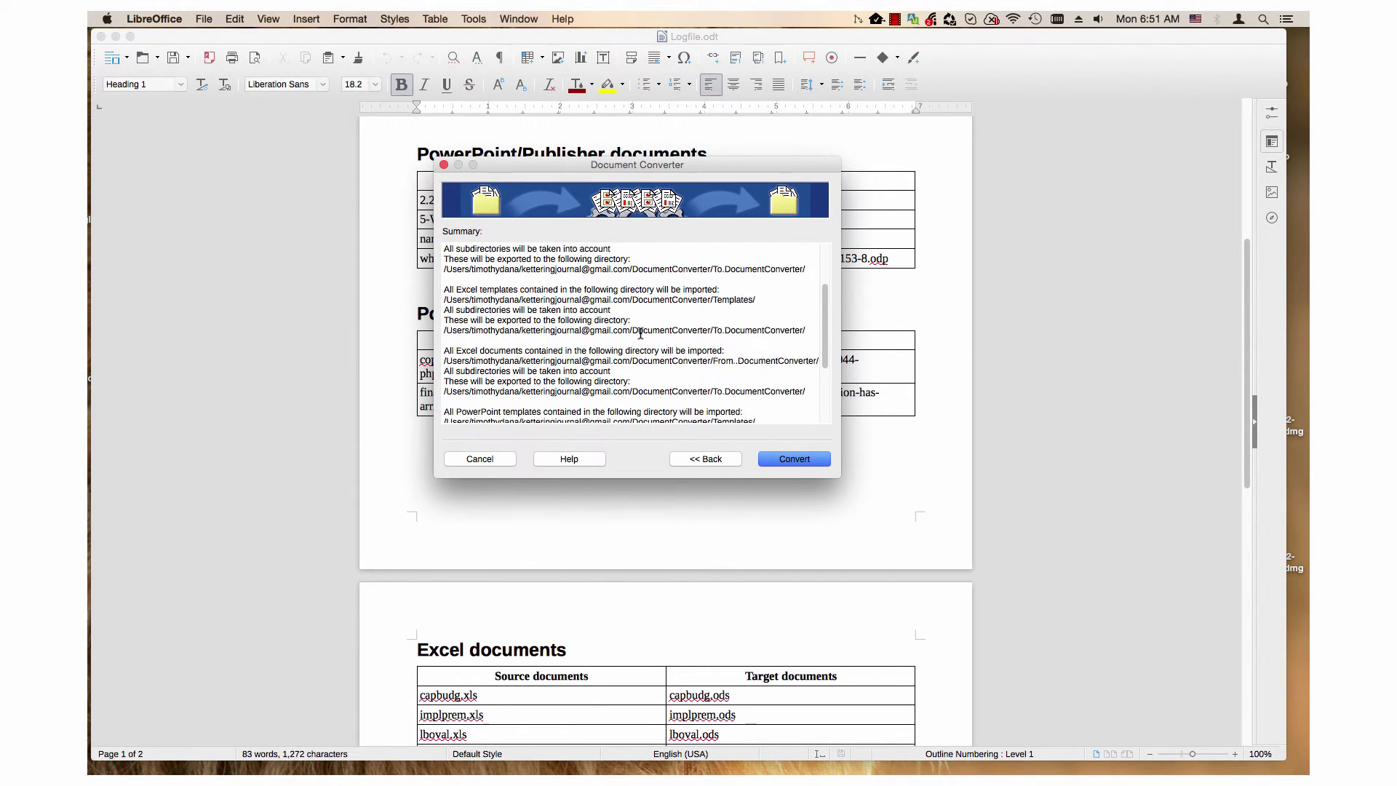
pyautogui.scroll(2, 638, 325)
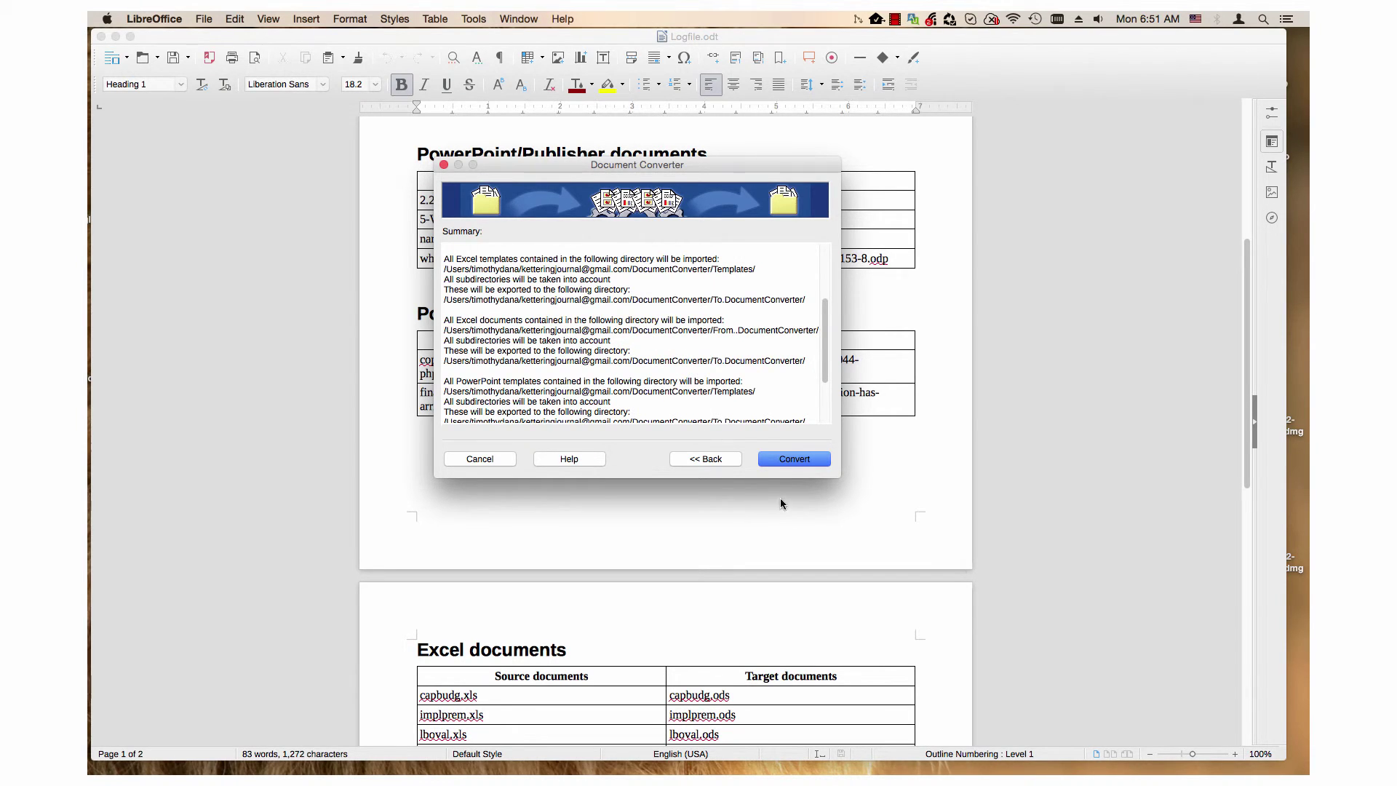
# - Run the conversion of all 20 items until progress shows 20/20
pyautogui.click(781, 462)
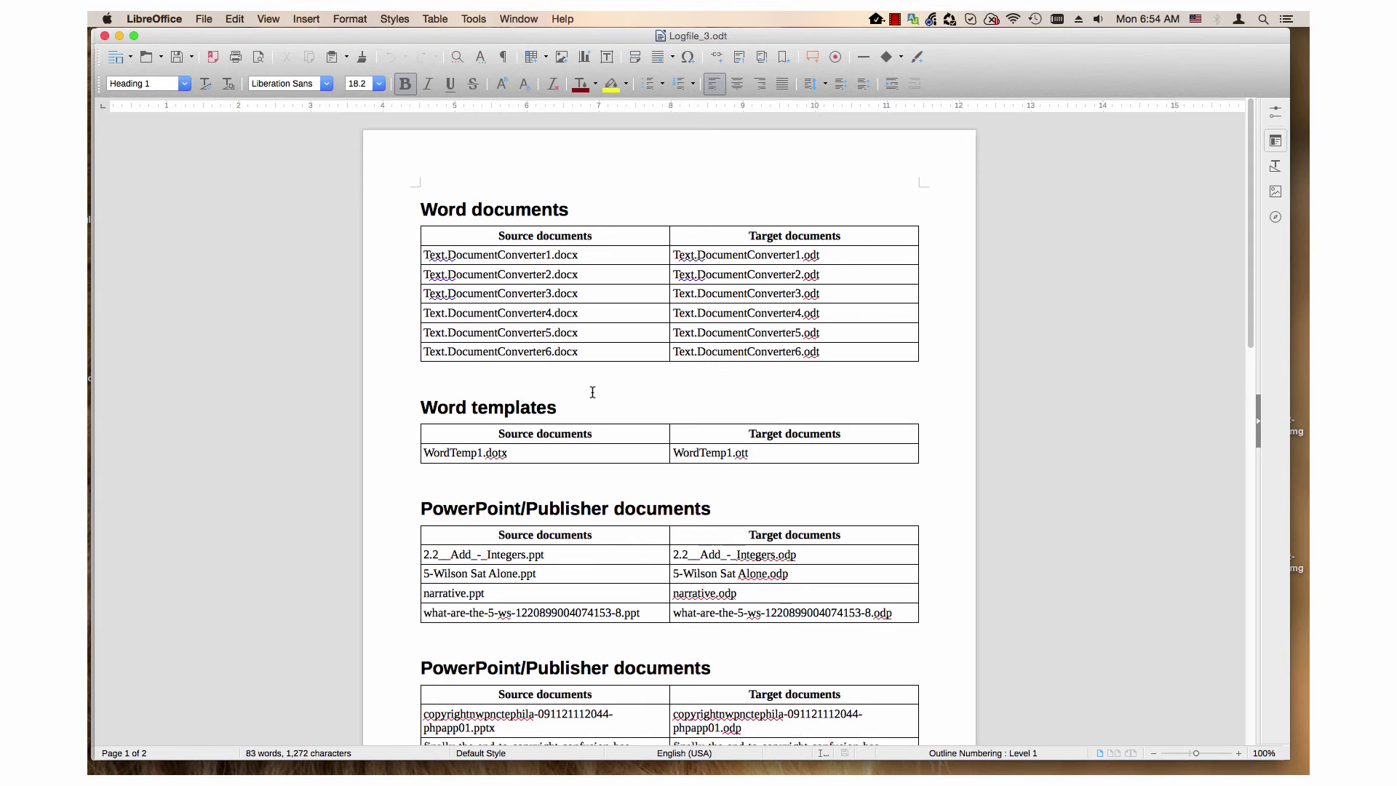
pyautogui.scroll(-2, 536, 394)
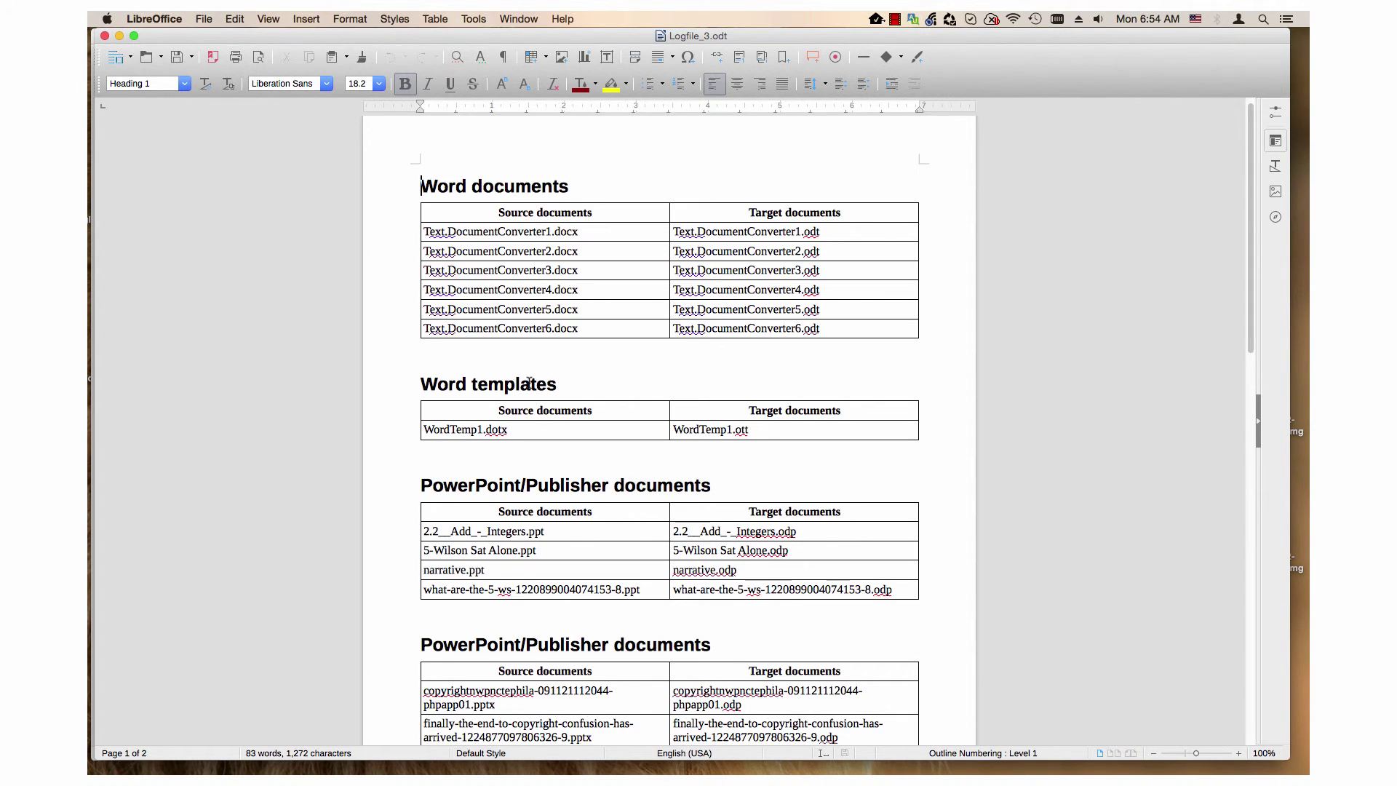
pyautogui.scroll(-3, 537, 393)
pyautogui.scroll(-2, 536, 391)
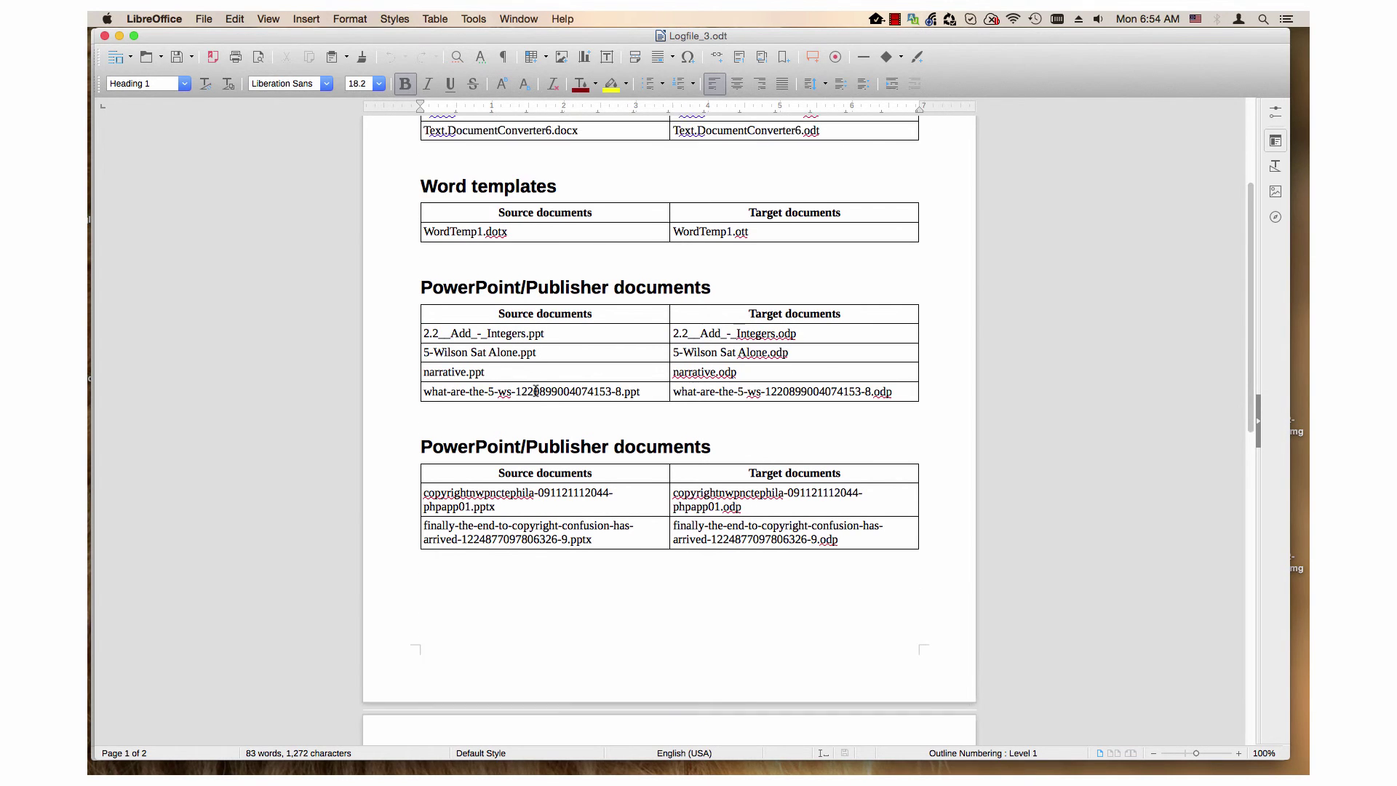
pyautogui.scroll(-2, 536, 390)
pyautogui.scroll(-2, 536, 392)
pyautogui.scroll(-3, 536, 391)
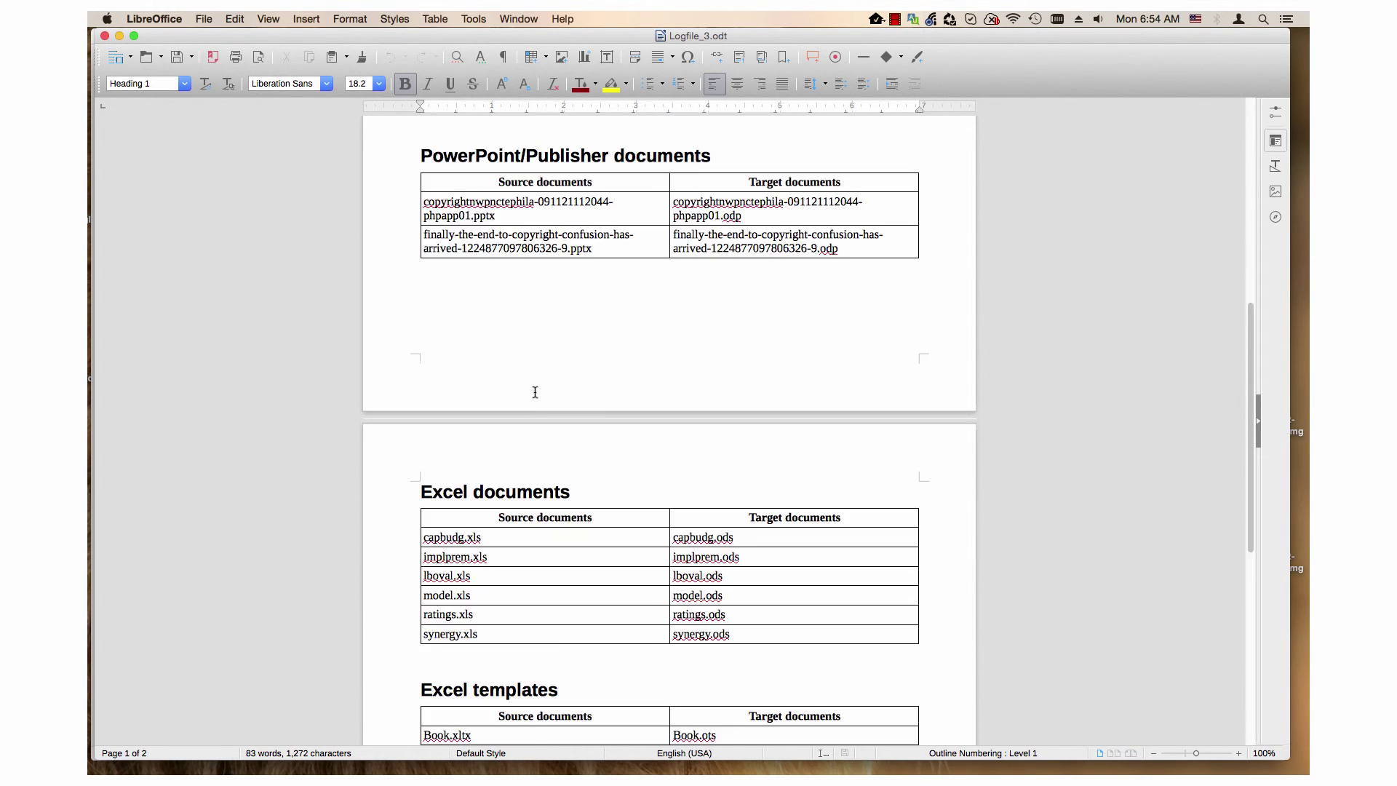
pyautogui.scroll(-3, 536, 392)
pyautogui.scroll(-2, 537, 391)
pyautogui.scroll(-2, 535, 390)
pyautogui.scroll(-1, 536, 393)
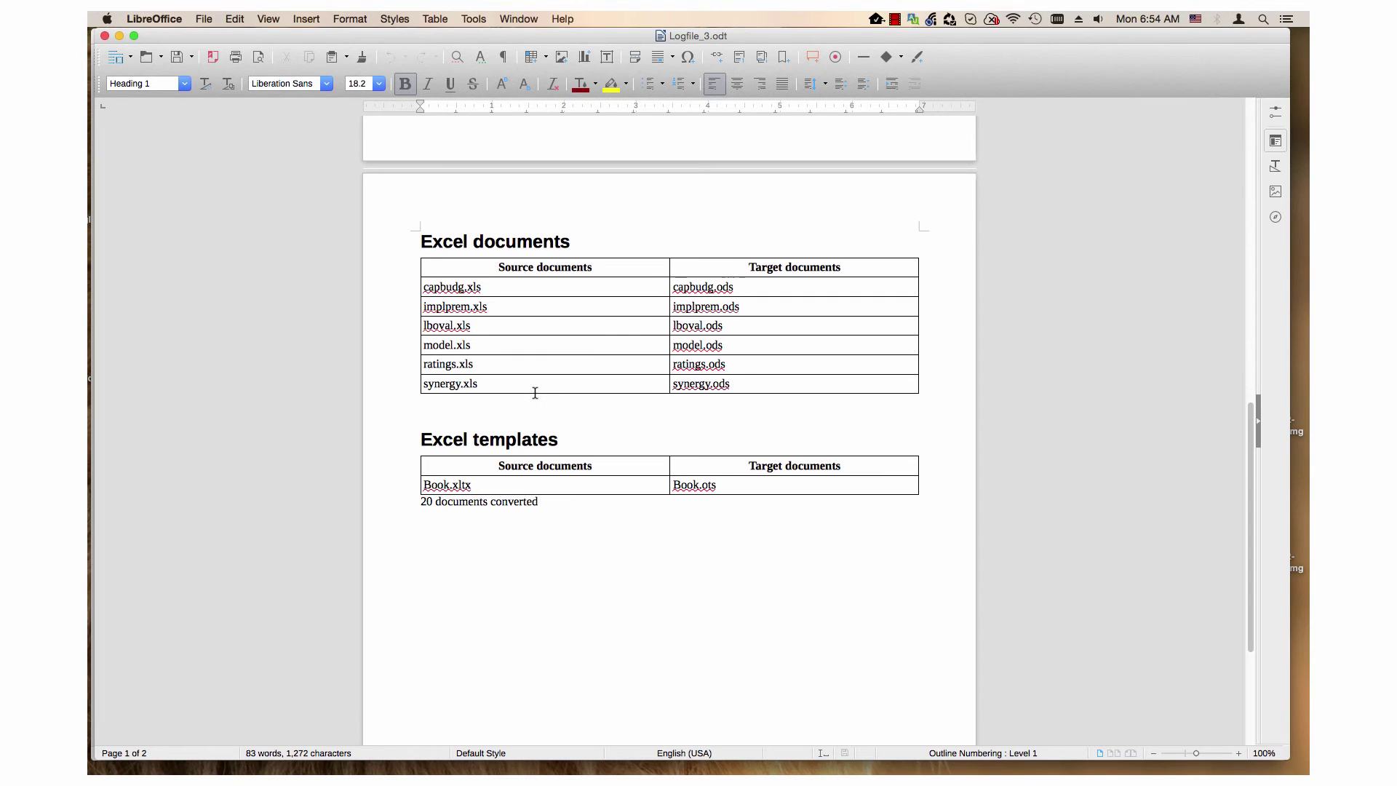
pyautogui.scroll(1, 535, 394)
pyautogui.scroll(1, 534, 394)
pyautogui.scroll(-1, 535, 394)
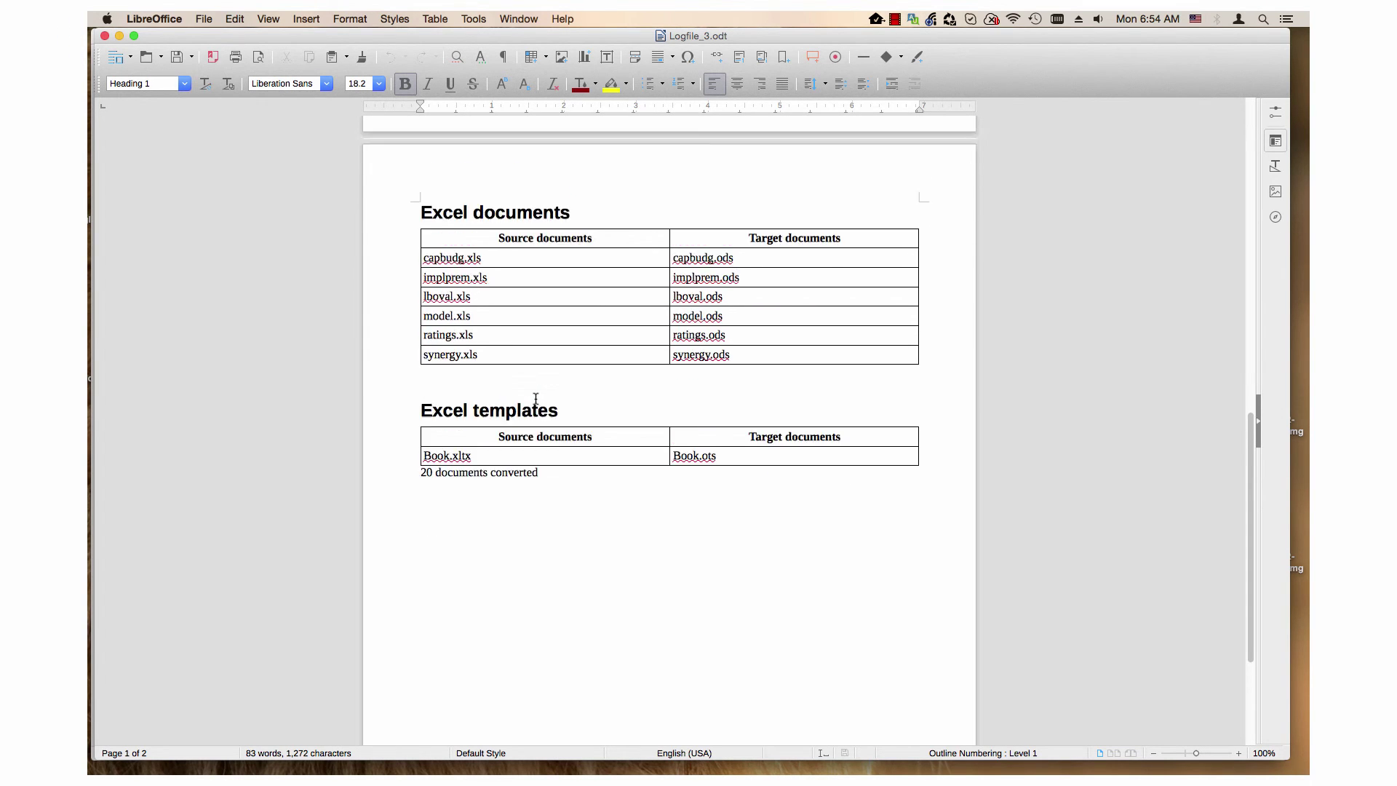
pyautogui.scroll(1, 534, 393)
pyautogui.scroll(3, 536, 399)
pyautogui.scroll(3, 536, 398)
pyautogui.scroll(4, 536, 399)
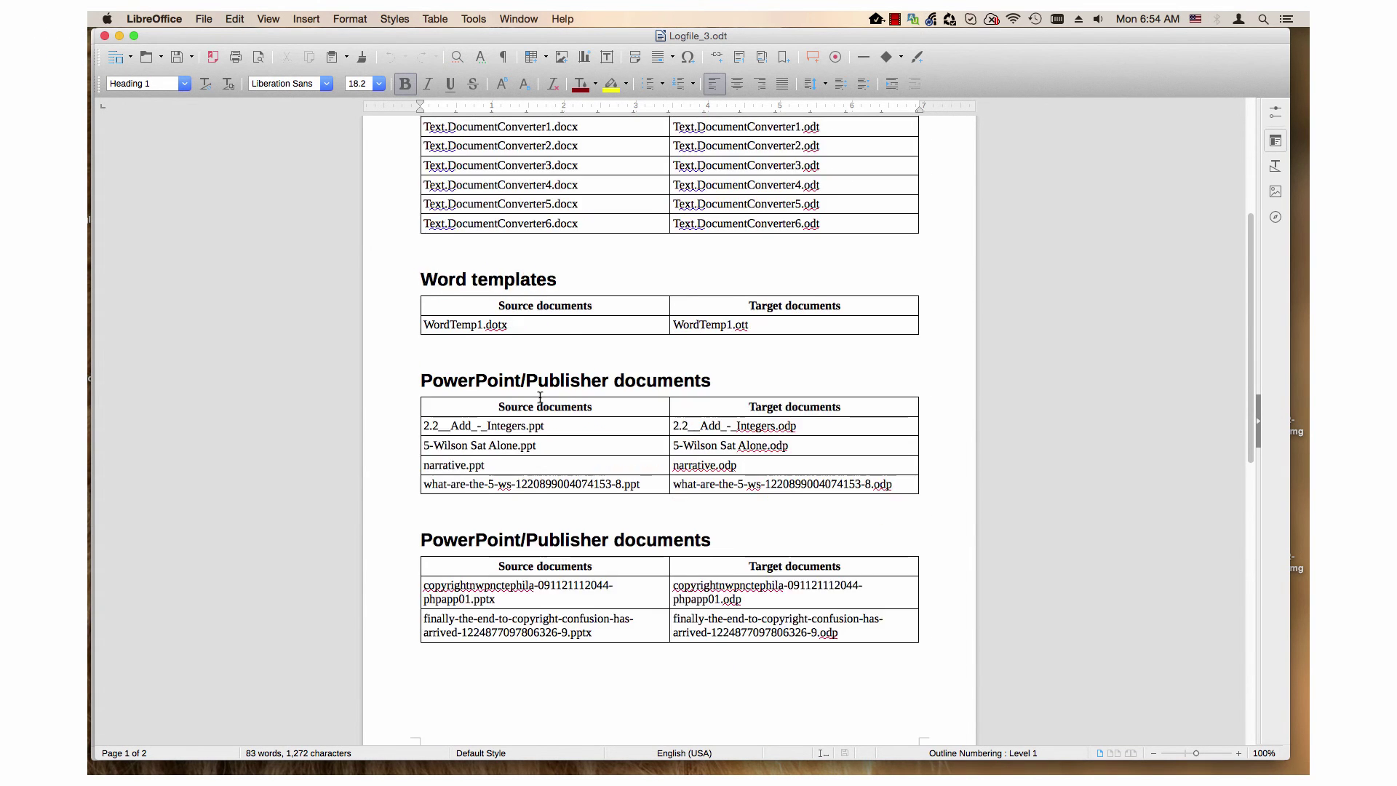
pyautogui.scroll(4, 536, 399)
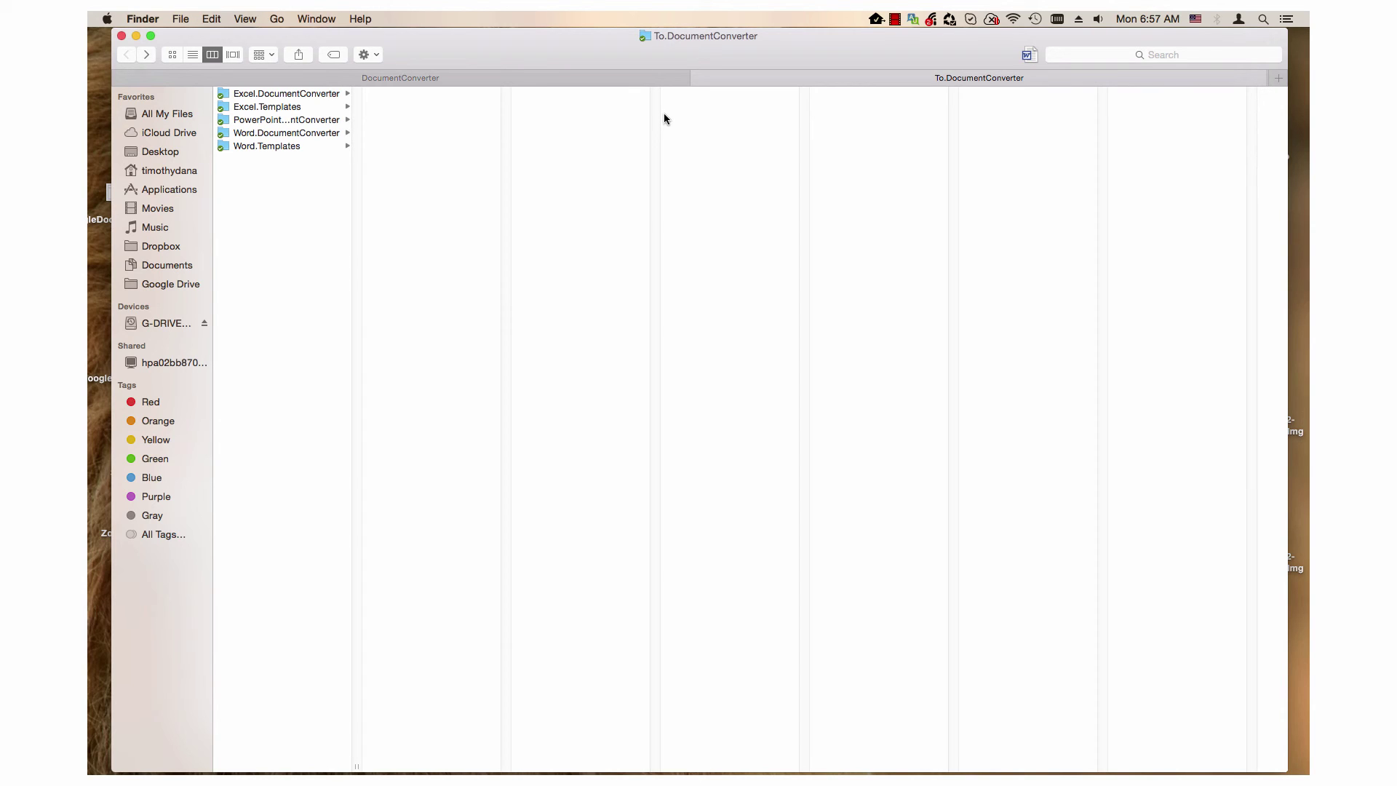
# - Inspect the Excel, Excel.Templates, PowerPoint, Word and Word.Templates output folders in turn
pyautogui.click(248, 96)
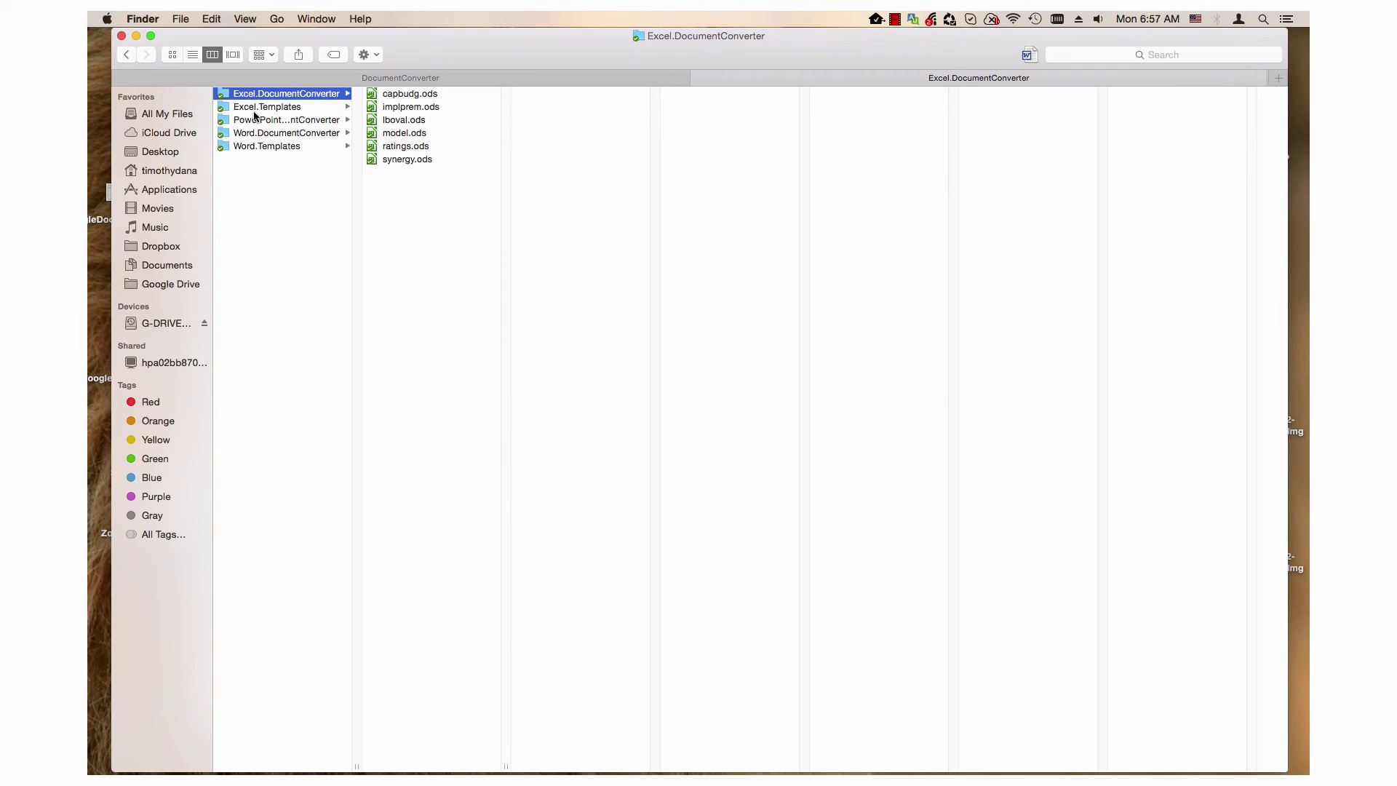
pyautogui.click(253, 106)
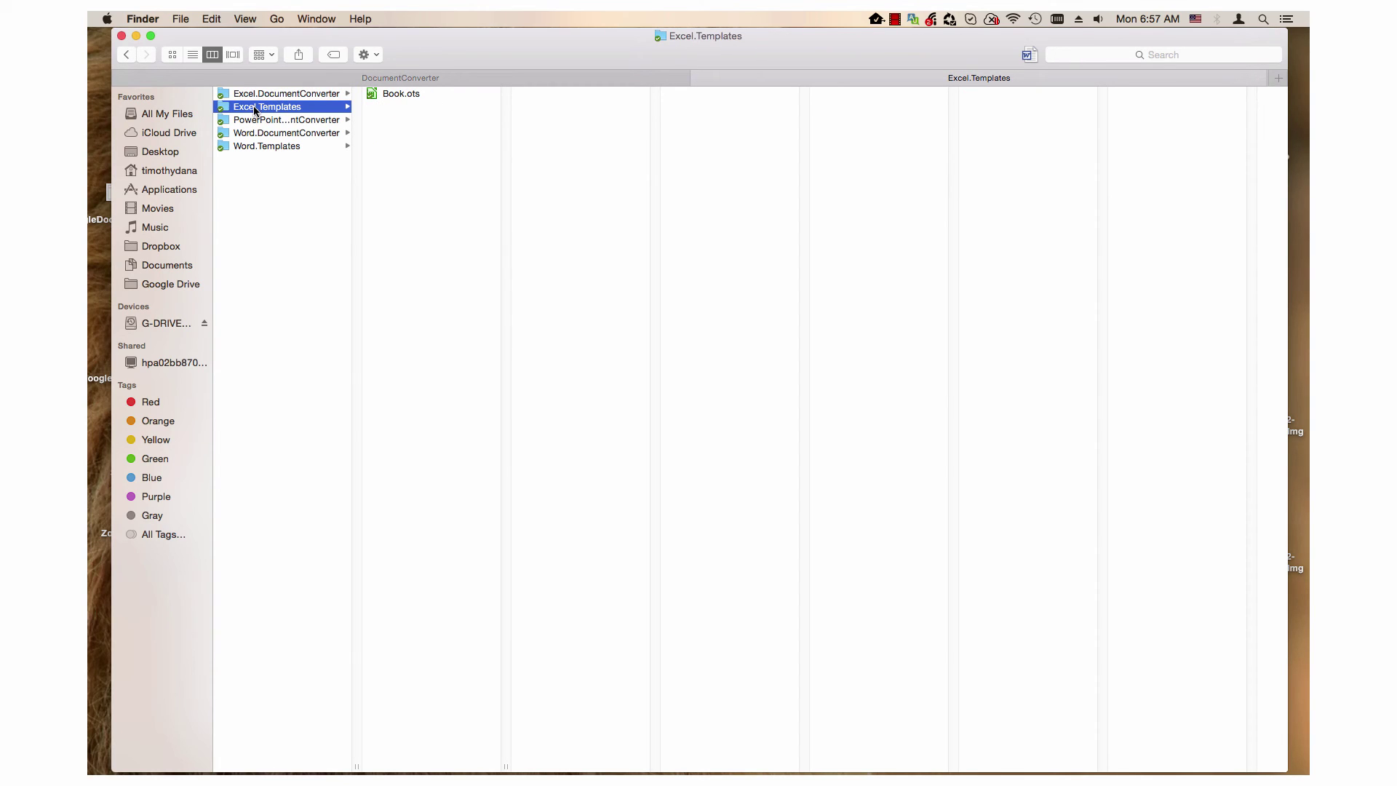
pyautogui.click(260, 120)
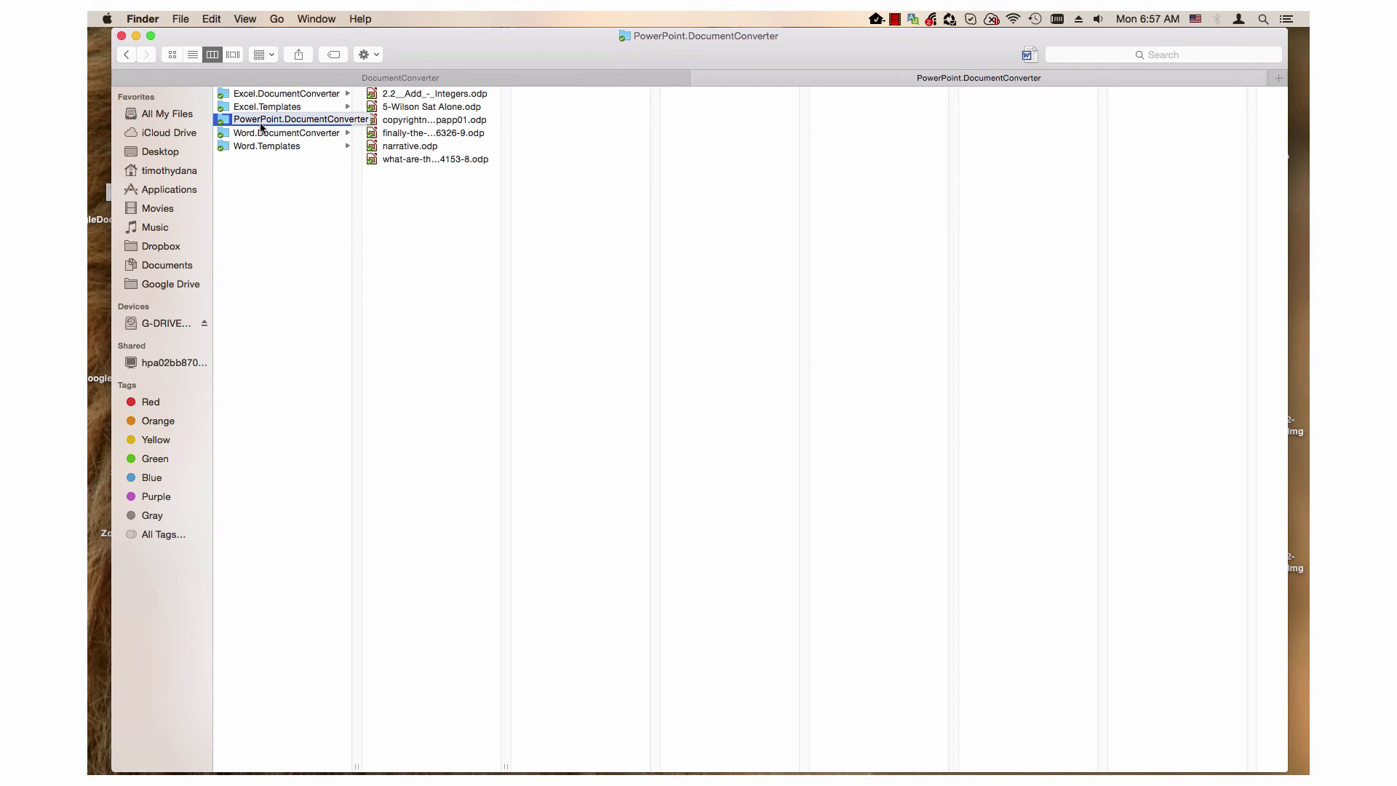
pyautogui.click(263, 133)
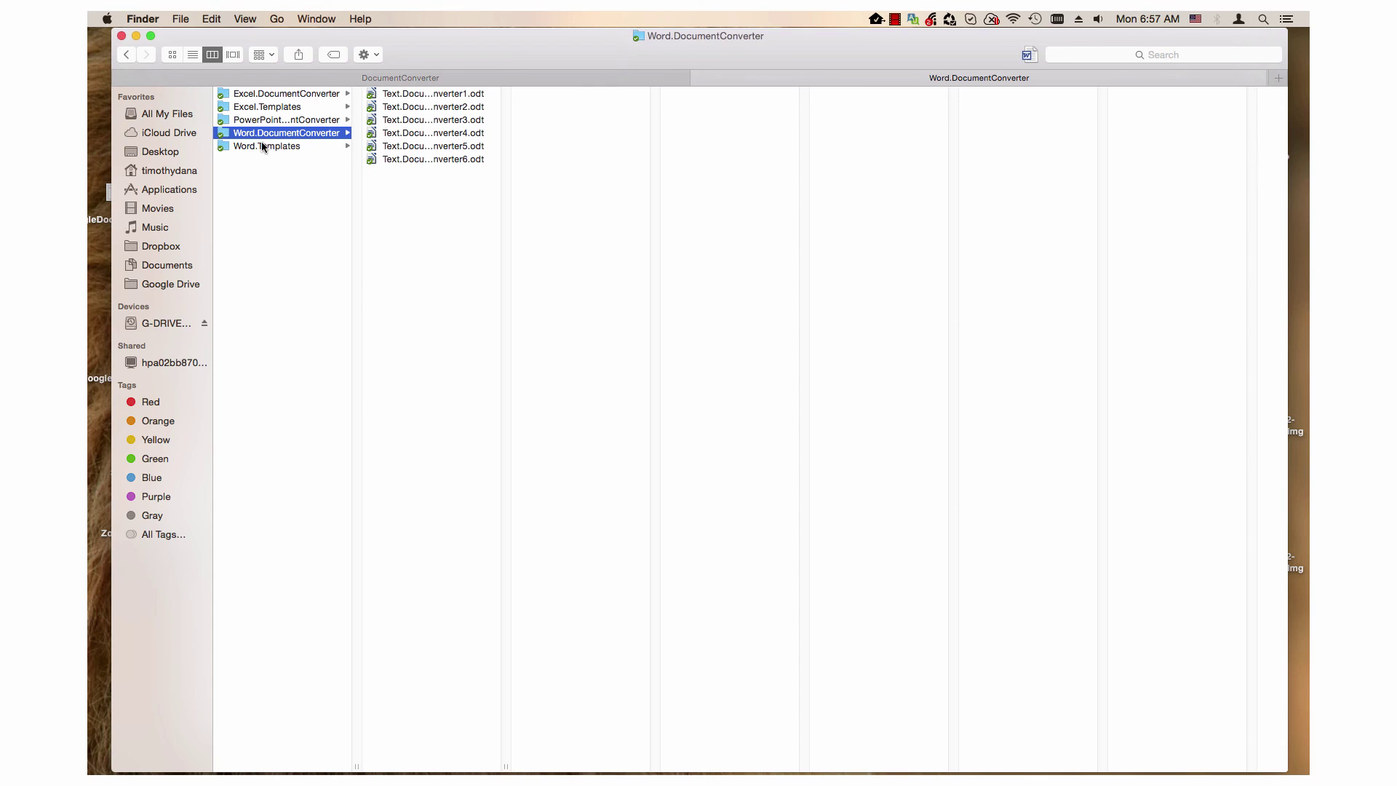
pyautogui.click(261, 142)
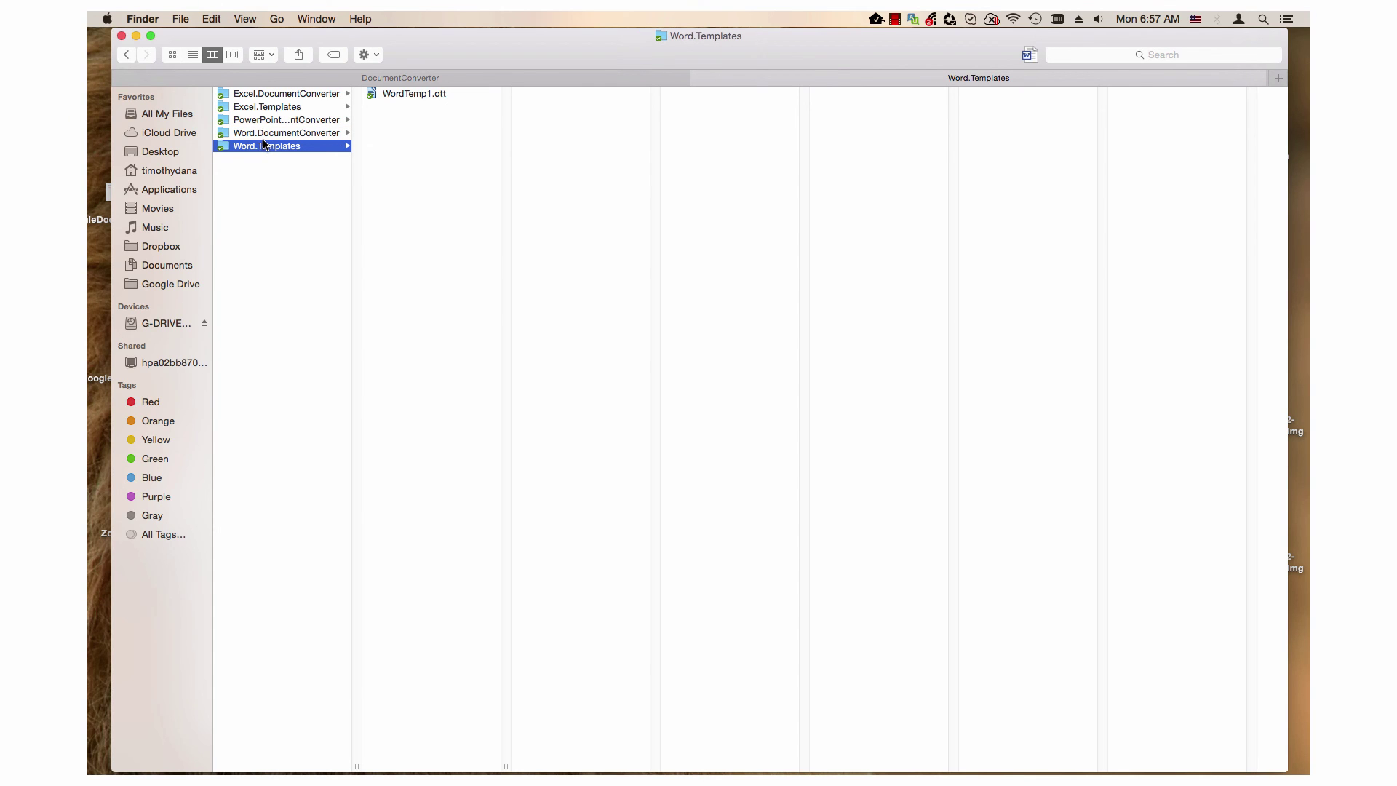